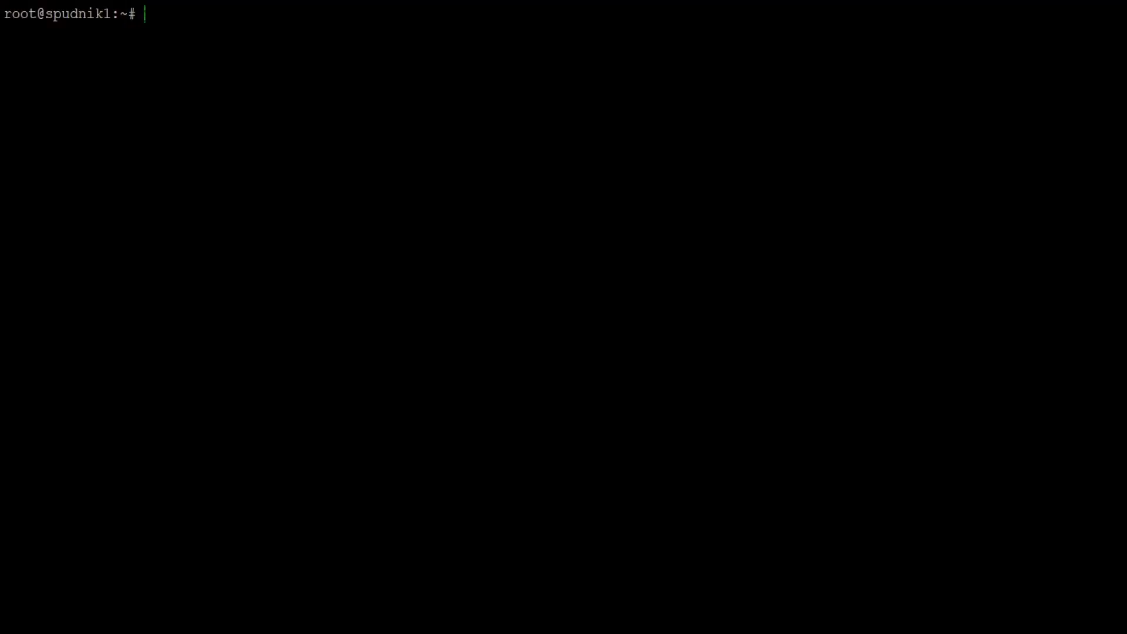
# Move into wp-content/plugins and clone the wpbom repository there
pyautogui.write('cd /var/www/html/wordpress/wp-content/plugins')
pyautogui.press('Return')
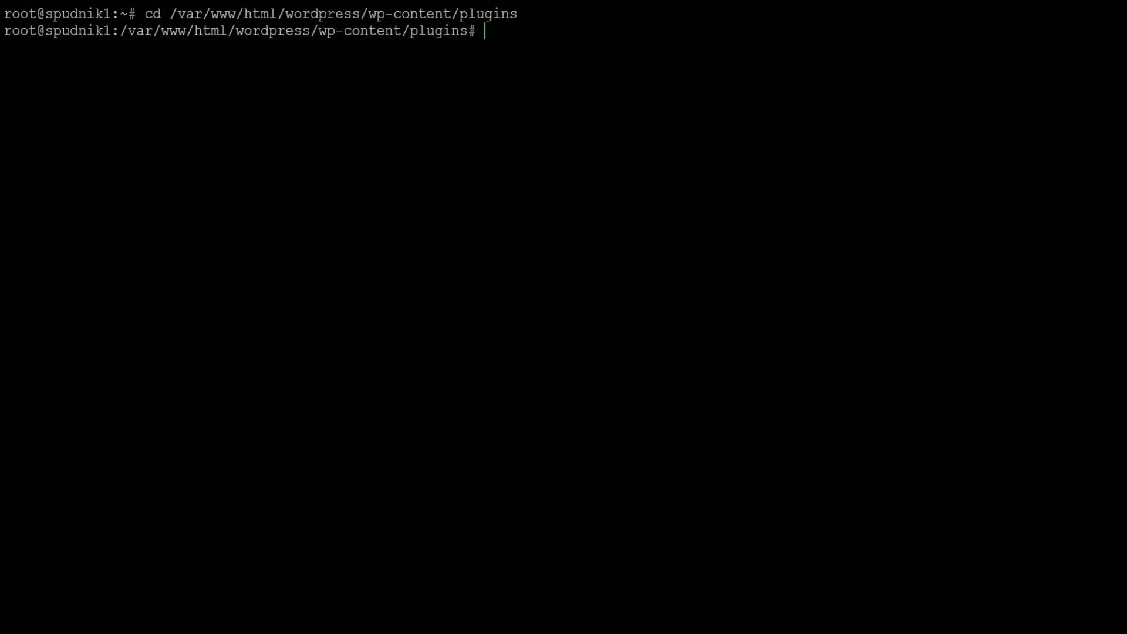
pyautogui.write('git clone https://gitlab.com/sepbit/wpbom.git && cd wpbom')
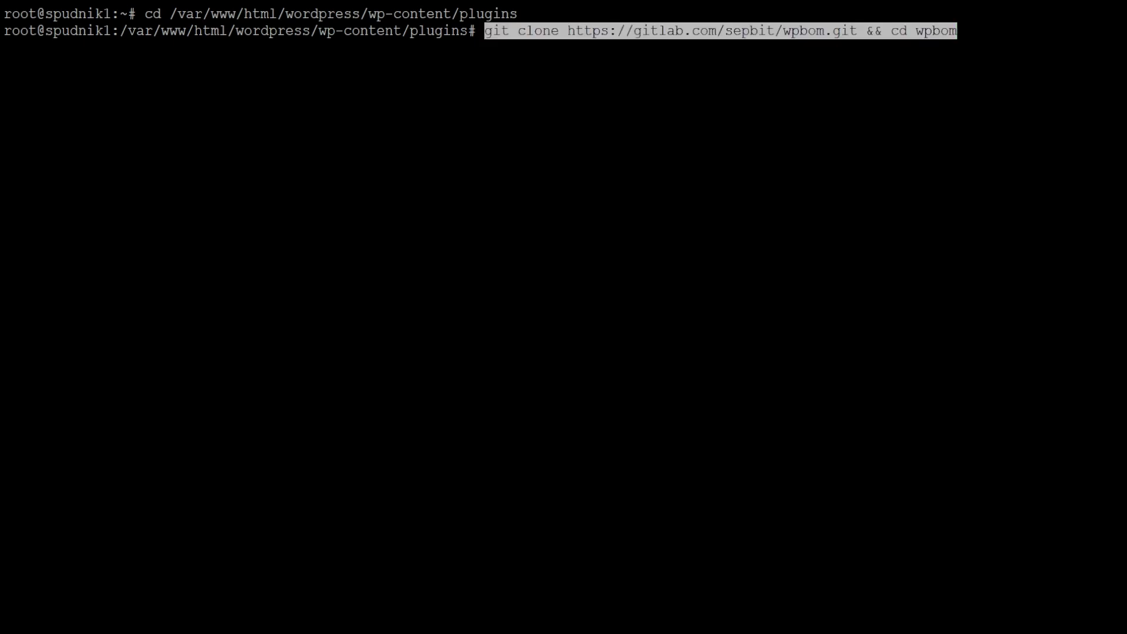
pyautogui.press('Return')
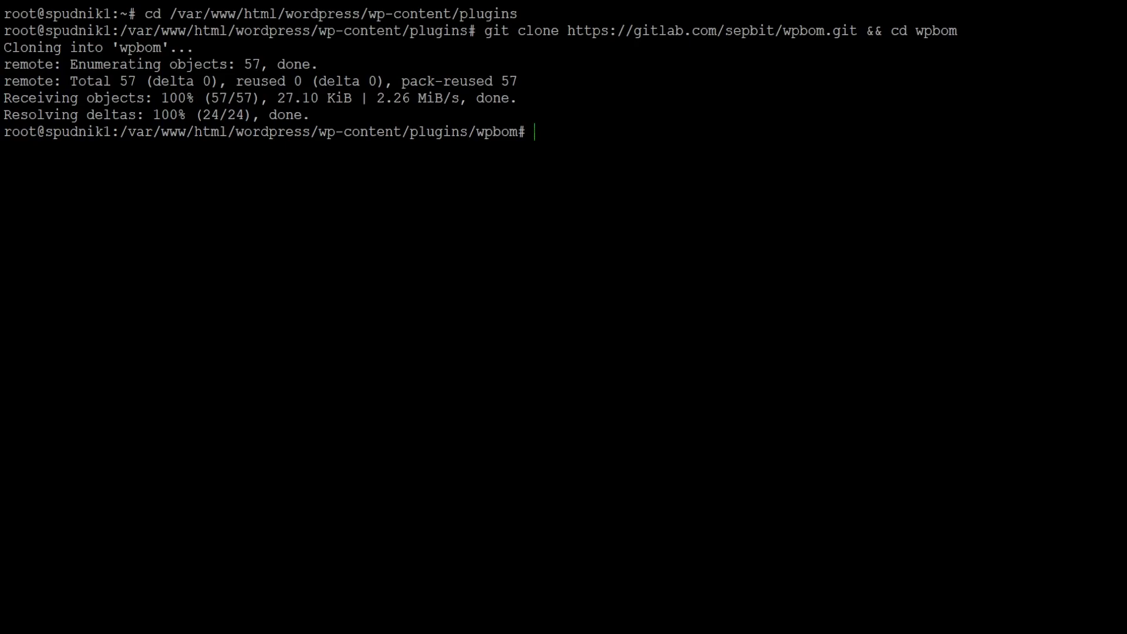
# Run composer update --no-dev in wpbom, answering yes to running as root
pyautogui.write('composer update --no-dev')
pyautogui.press('Return')
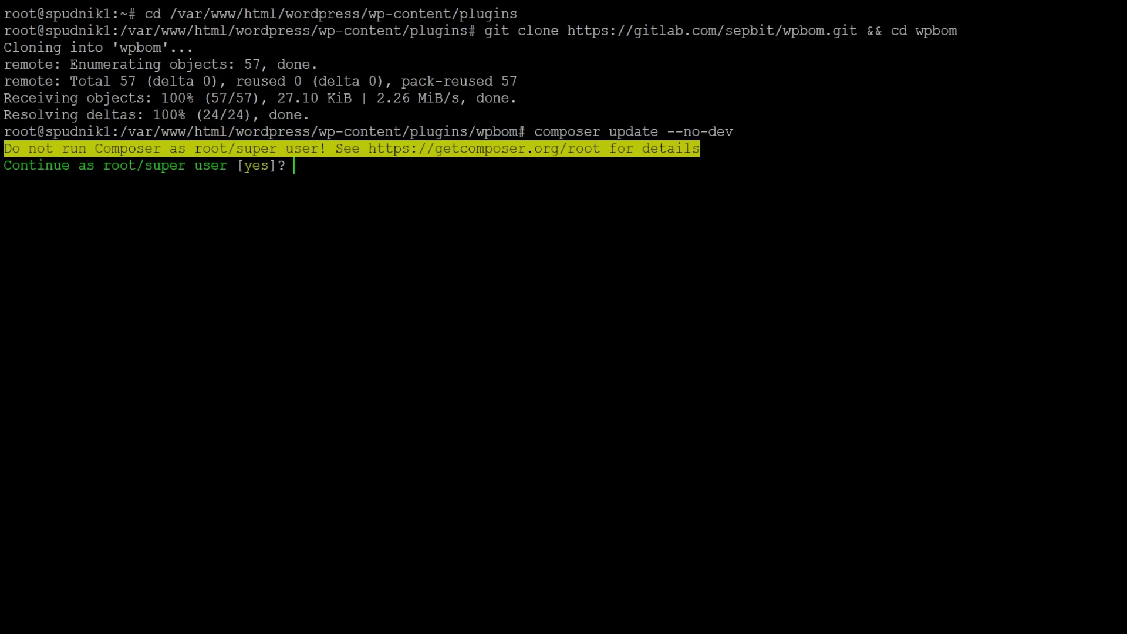
pyautogui.write('yes')
pyautogui.press('Return')
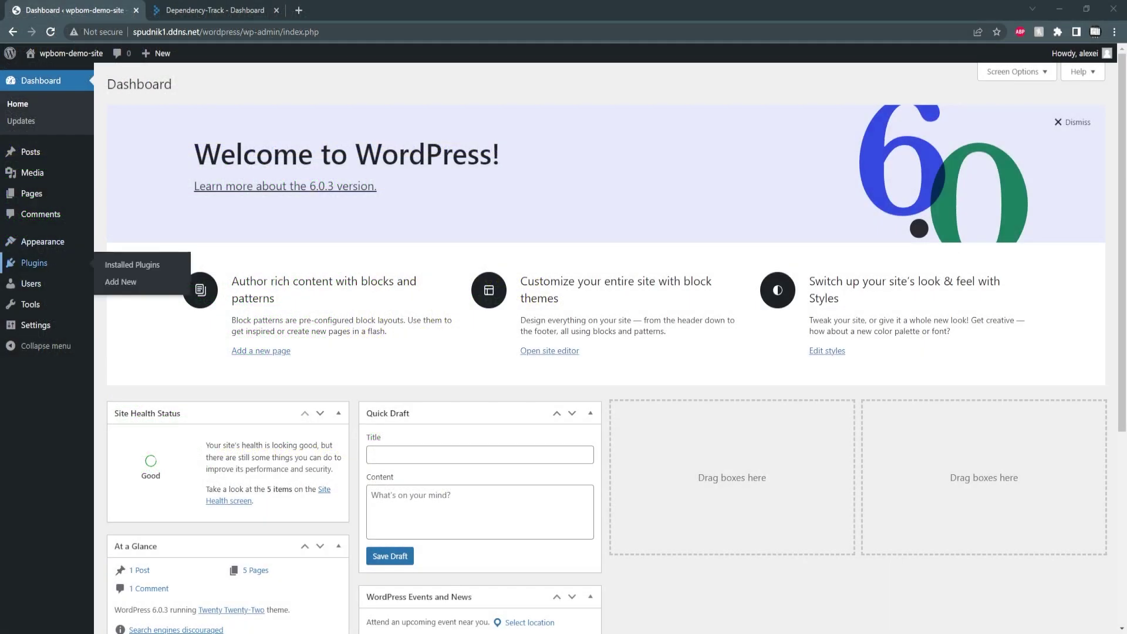
# Activate WpBom under Installed Plugins, then search the plugin directory for 'wpbom'
pyautogui.click(34, 262)
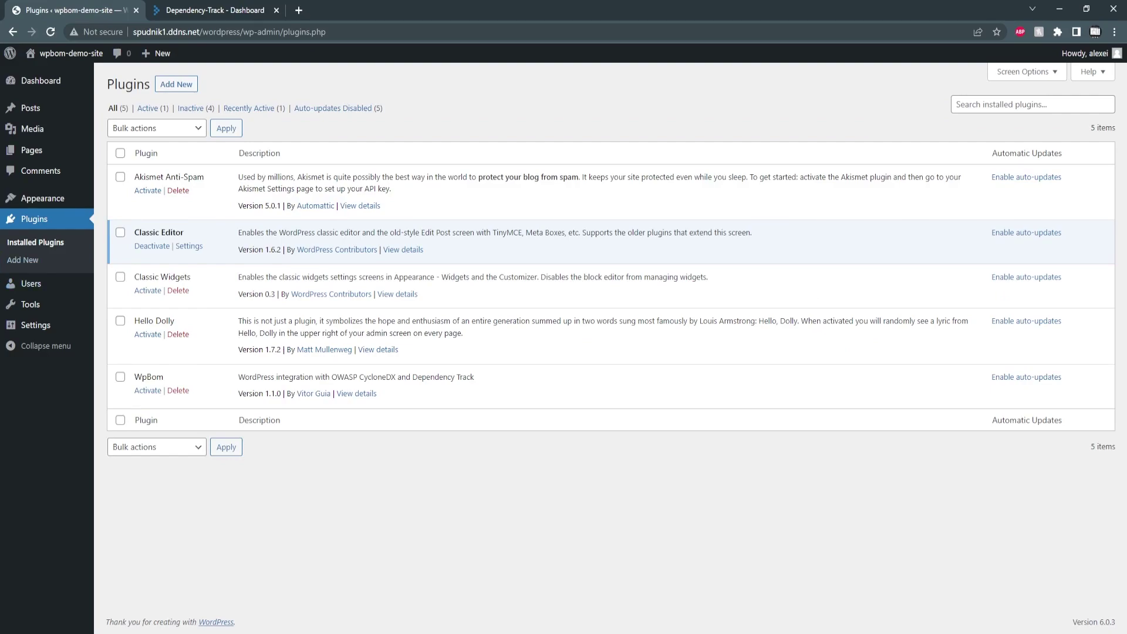
pyautogui.click(147, 390)
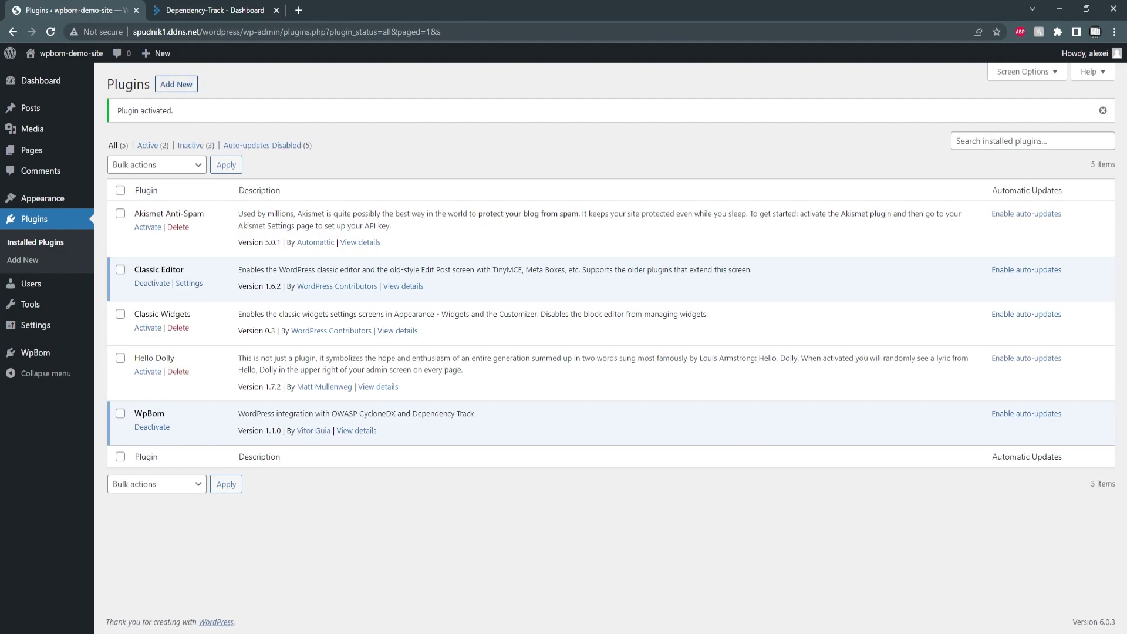
pyautogui.click(176, 84)
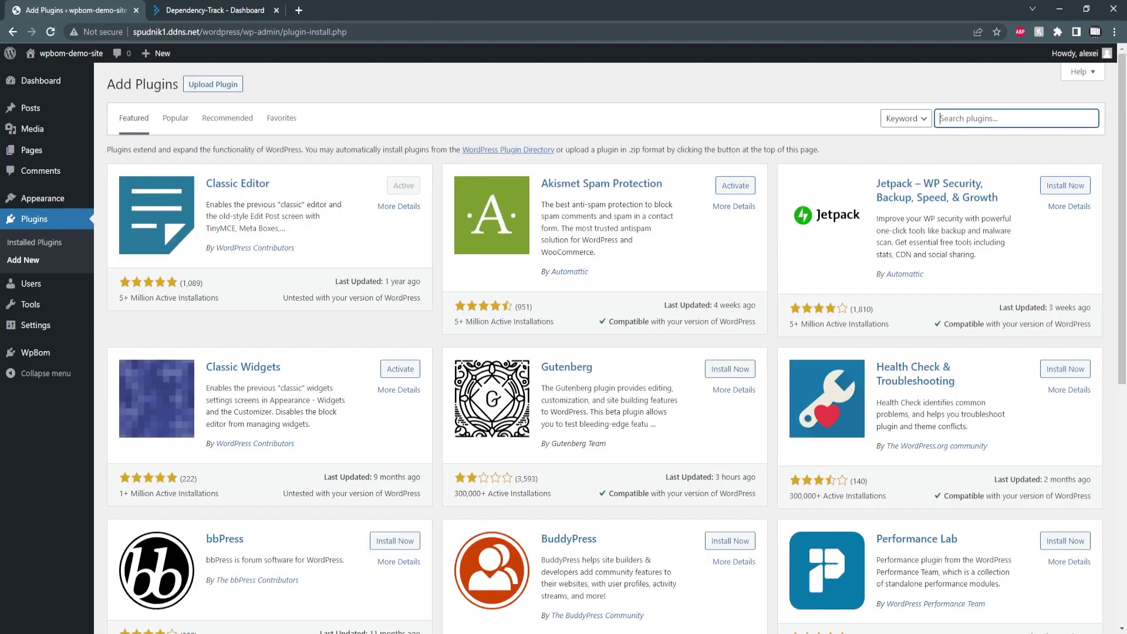
pyautogui.write('wpbom')
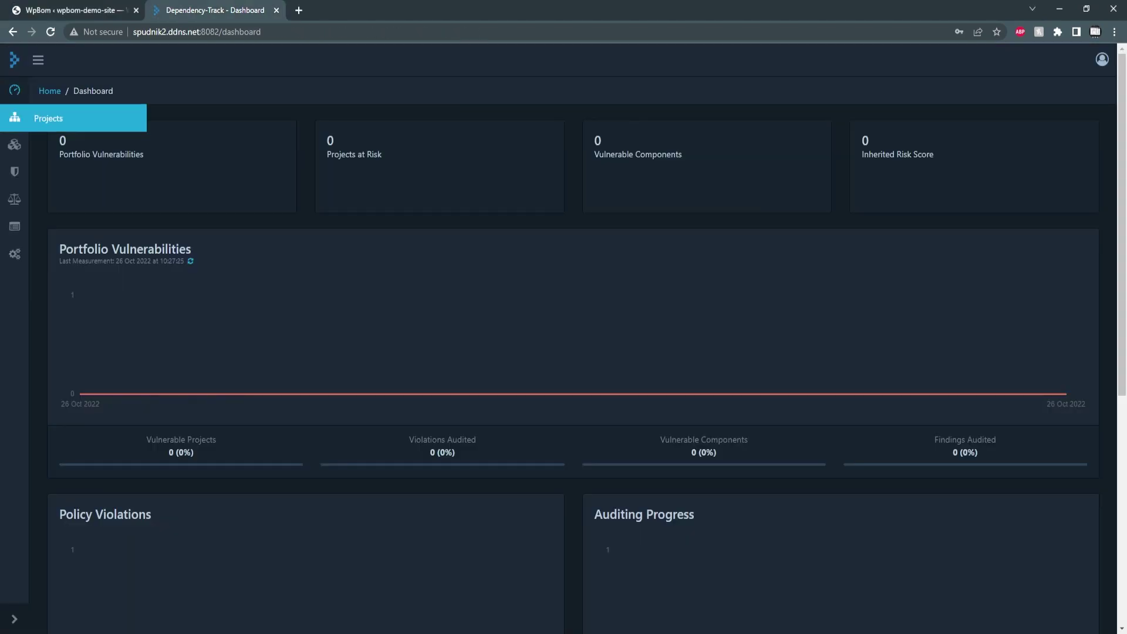
# Create a Dependency-Track project named wpbom-demo with classifier Application
pyautogui.click(15, 117)
pyautogui.click(84, 247)
pyautogui.write('wp')
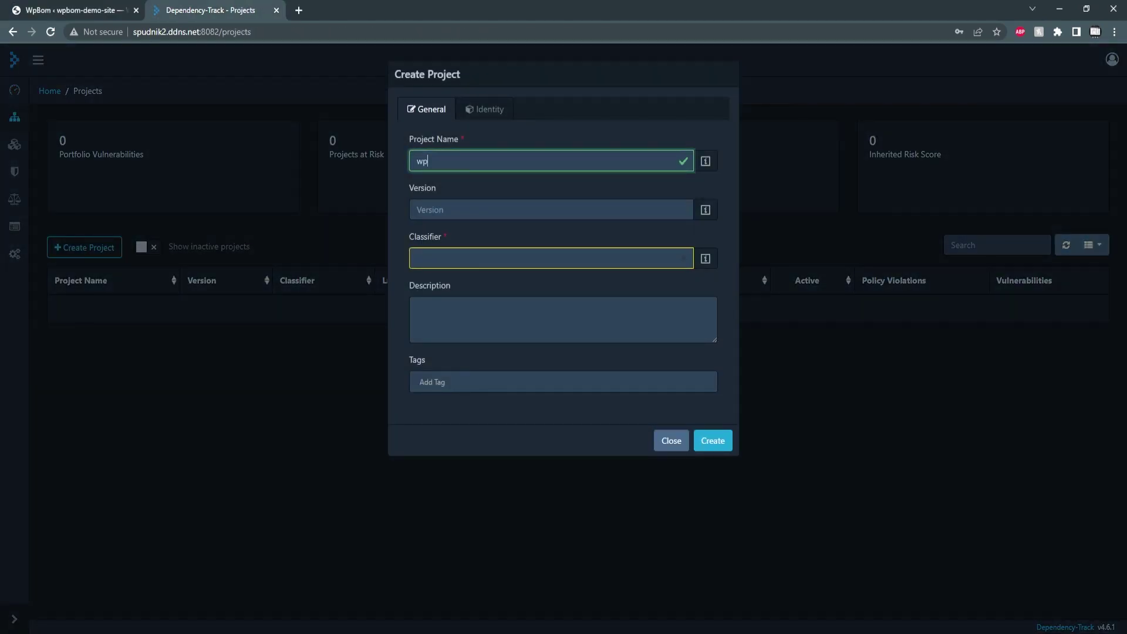
pyautogui.write('bom-demo')
pyautogui.press('Tab')
pyautogui.press('Down')
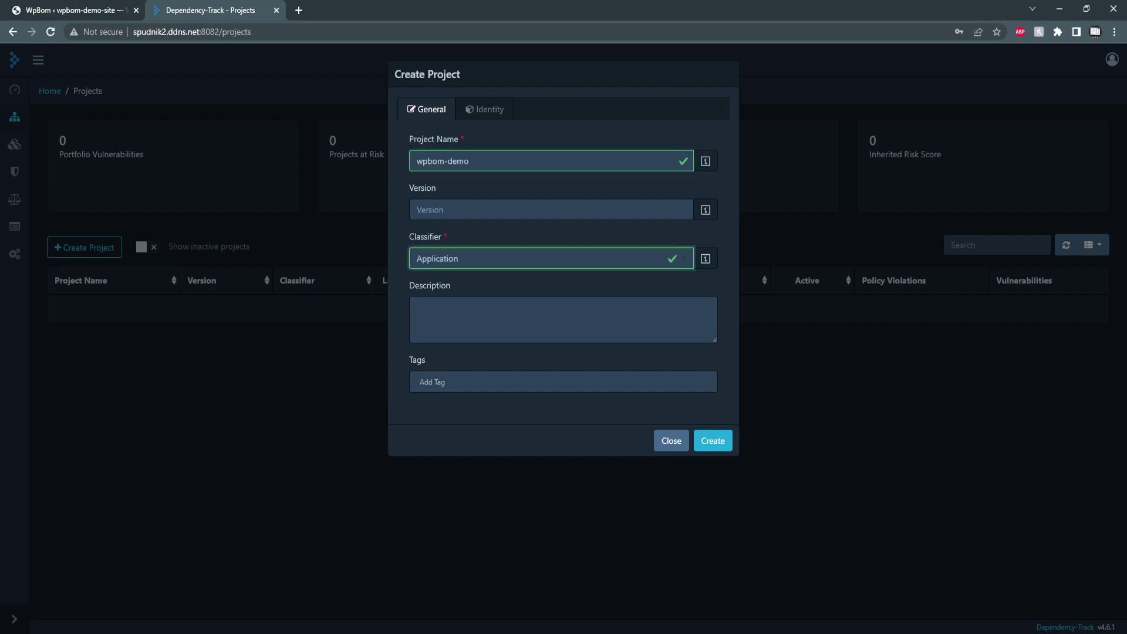
pyautogui.click(712, 441)
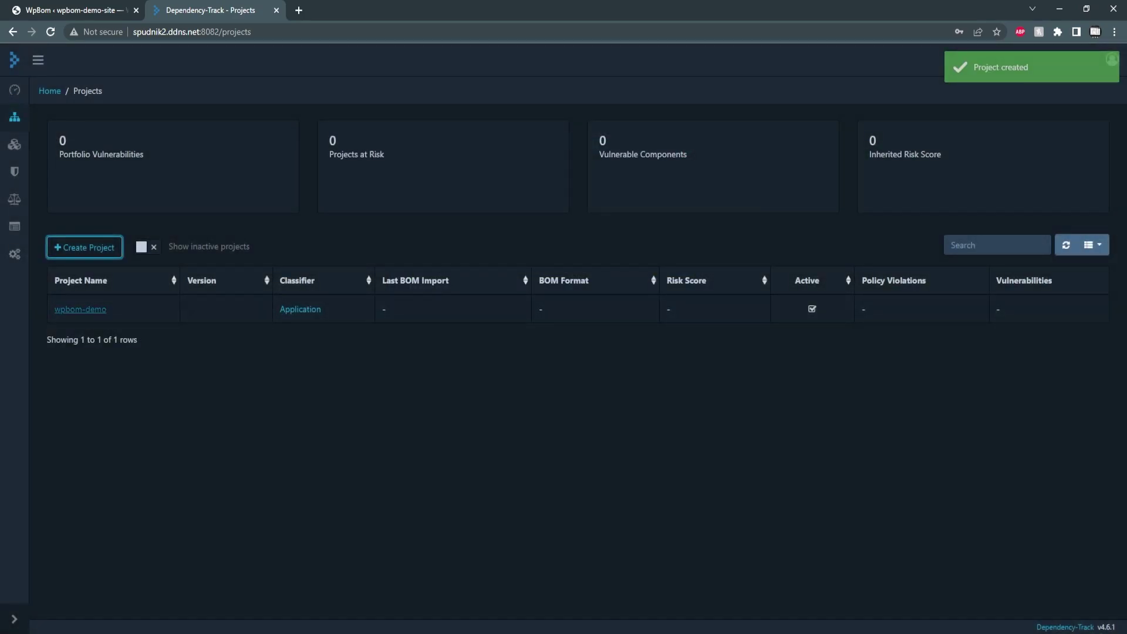
# Copy the wpbom-demo project's Object Identifier from its details view
pyautogui.click(80, 309)
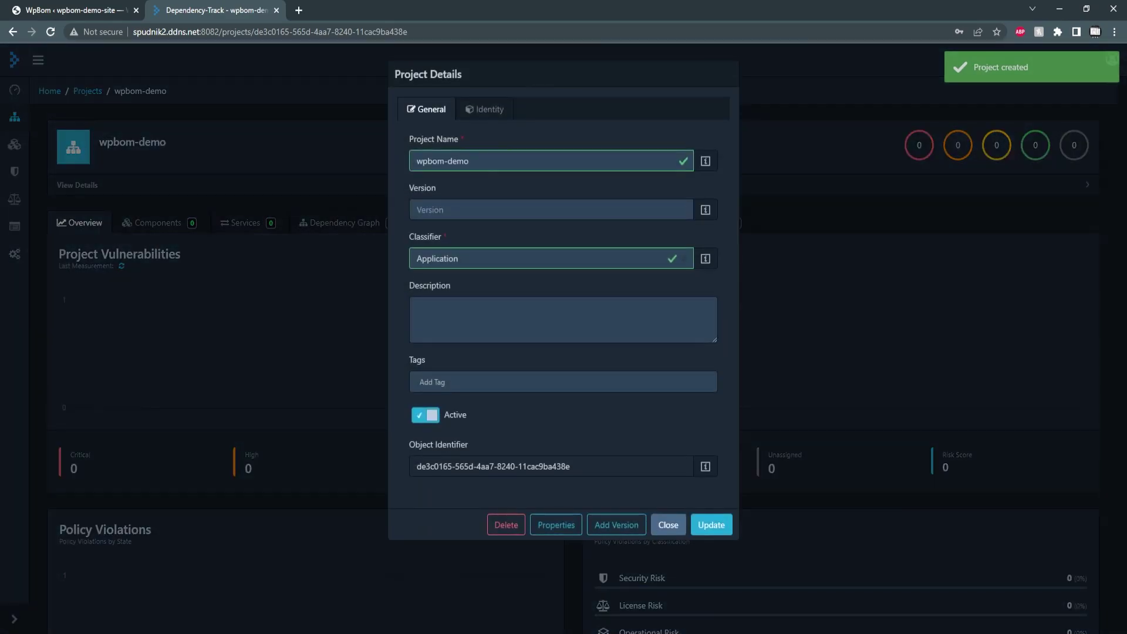
pyautogui.moveTo(571, 466); pyautogui.dragTo(416, 466)
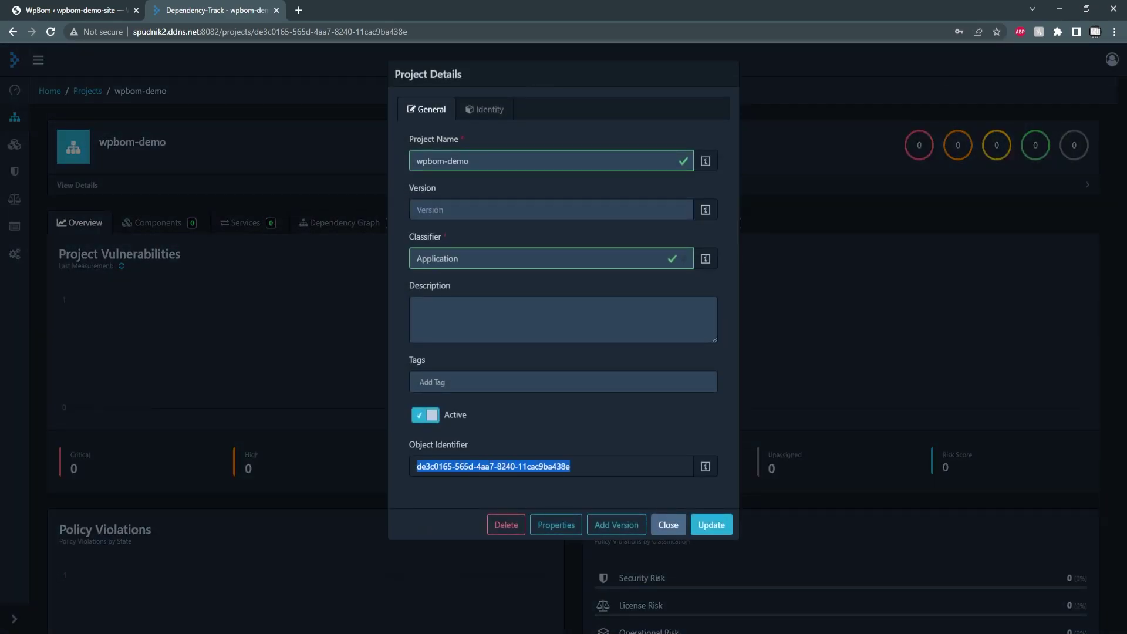
pyautogui.hotkey('alt', 'Tab')
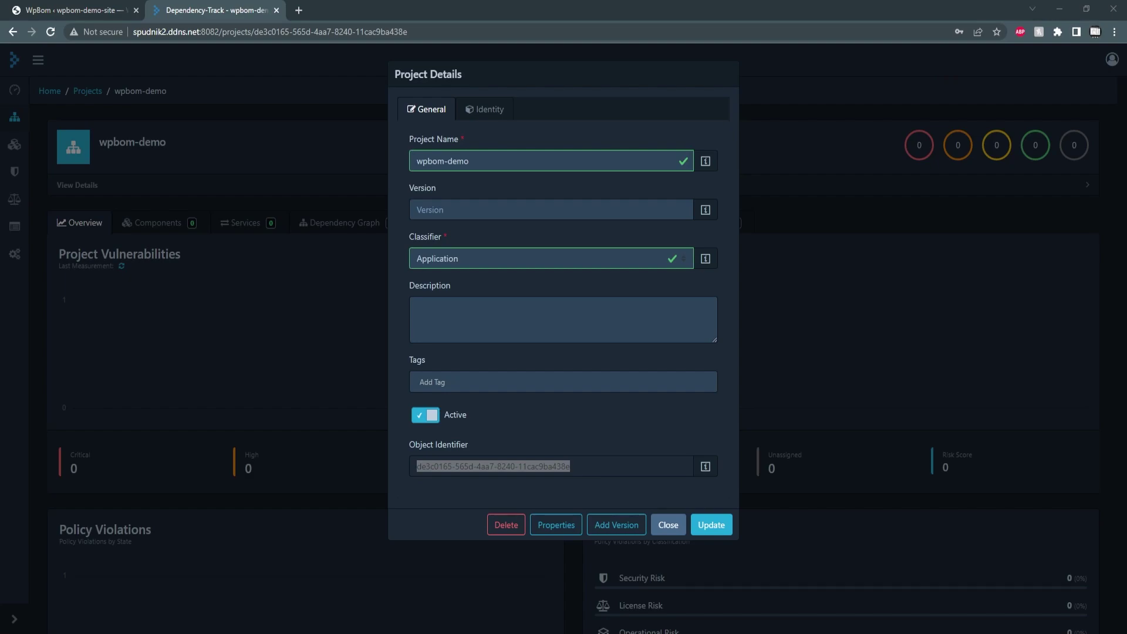
pyautogui.click(668, 525)
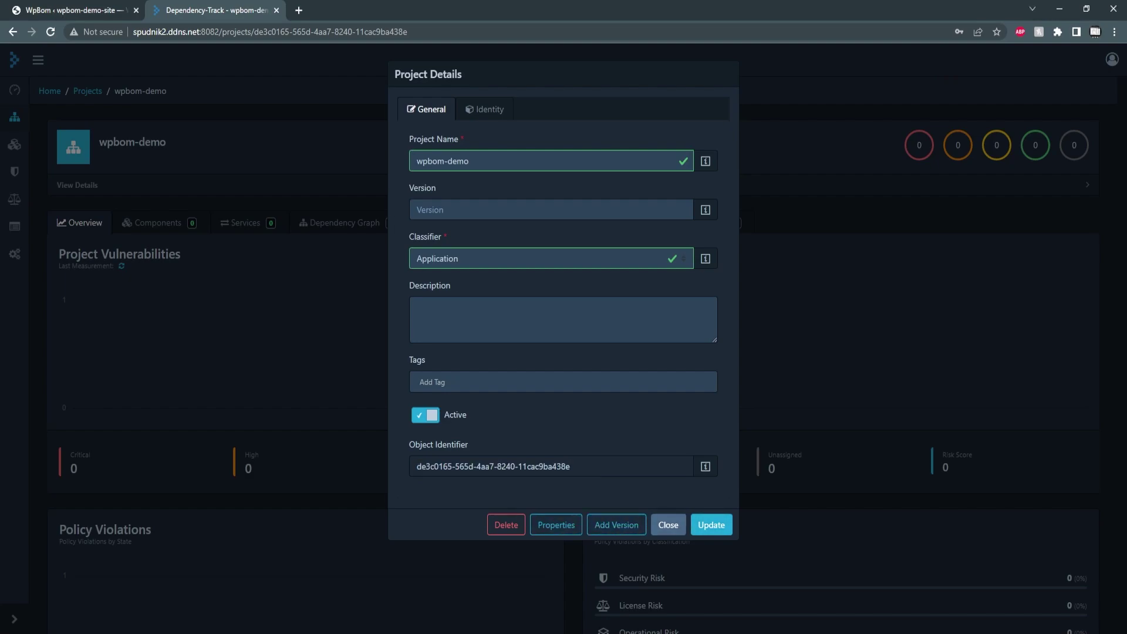
# Copy the Automation team's API key from Administration > Access Management > Teams
pyautogui.click(14, 253)
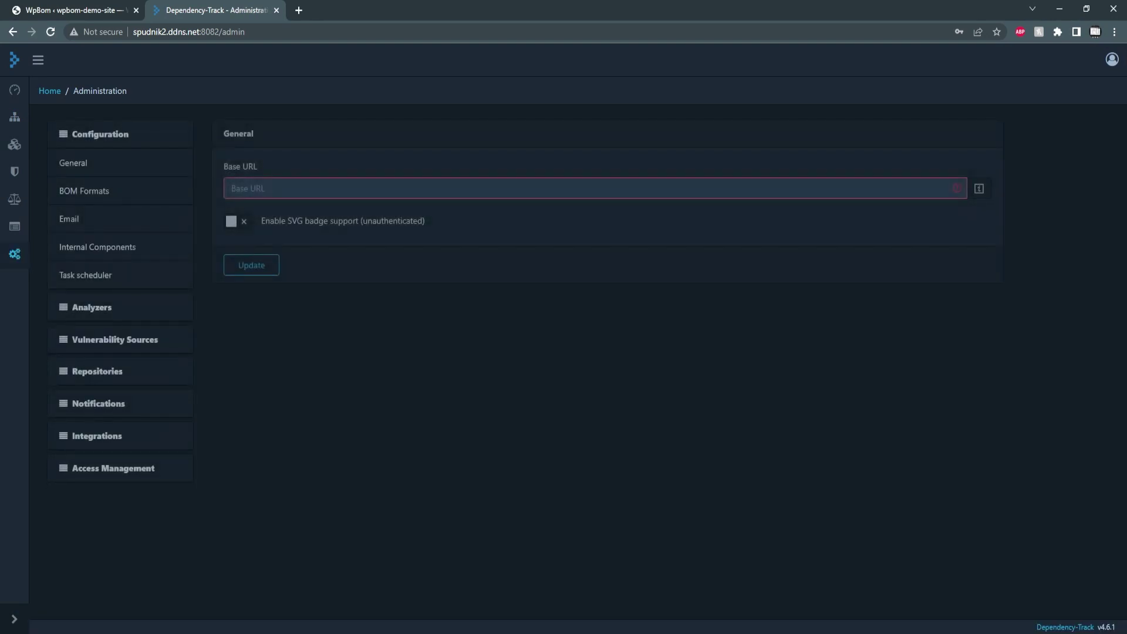
pyautogui.click(106, 468)
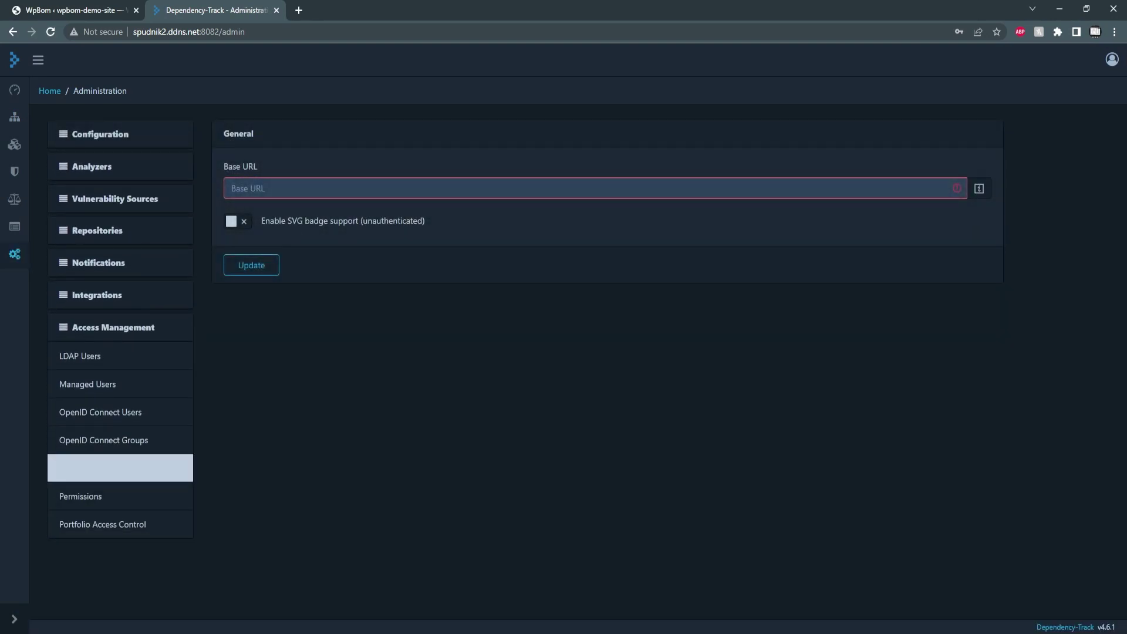
pyautogui.click(106, 468)
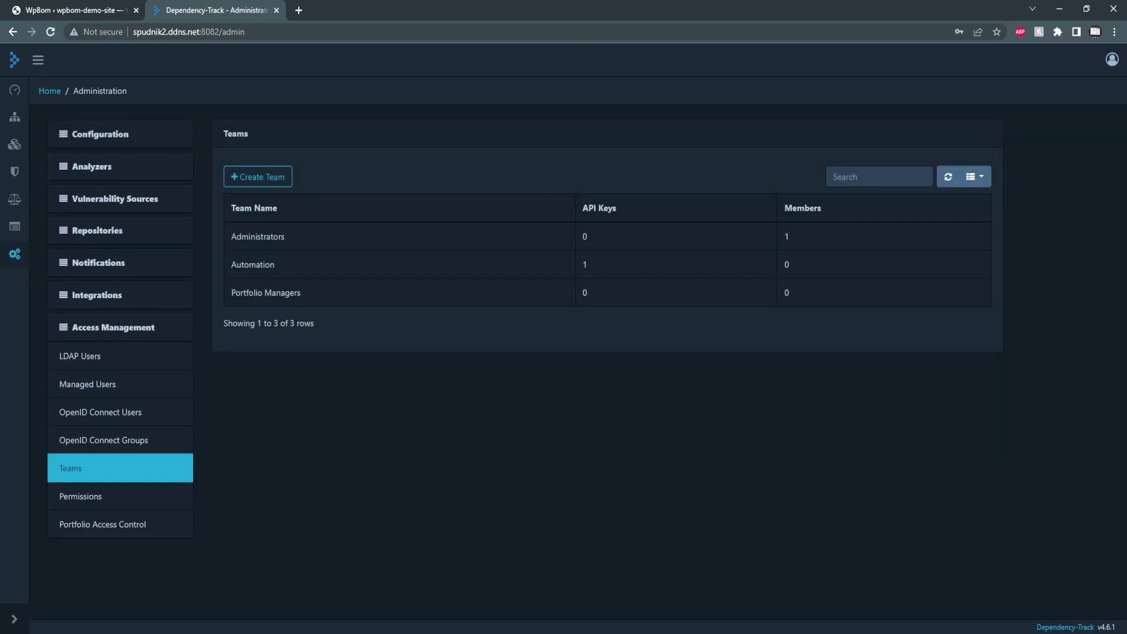
pyautogui.click(266, 292)
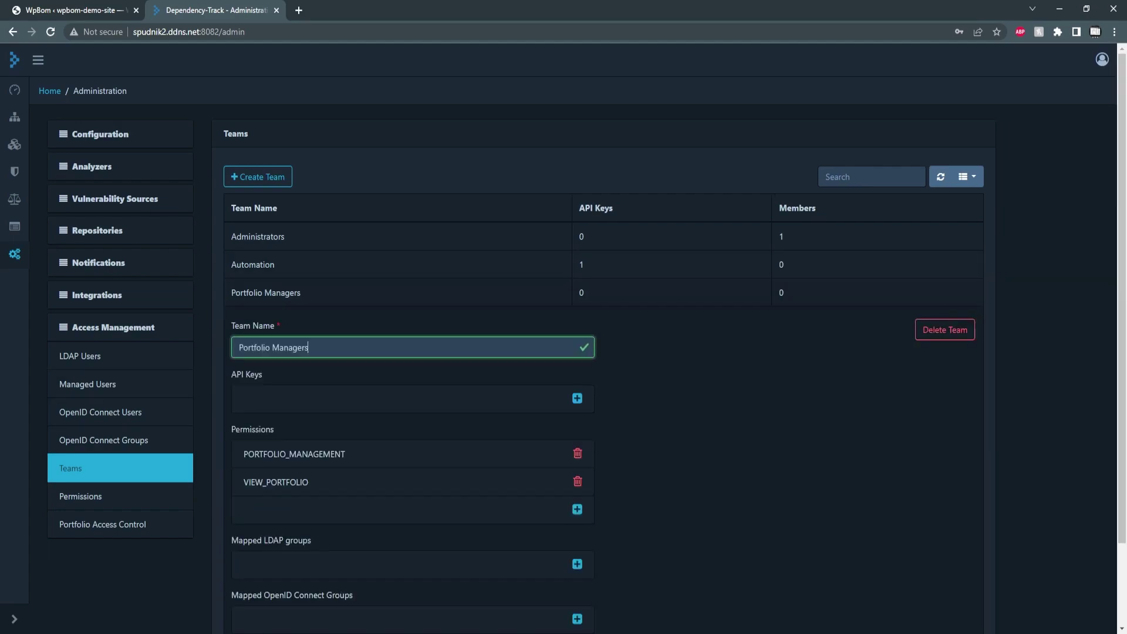
pyautogui.click(253, 264)
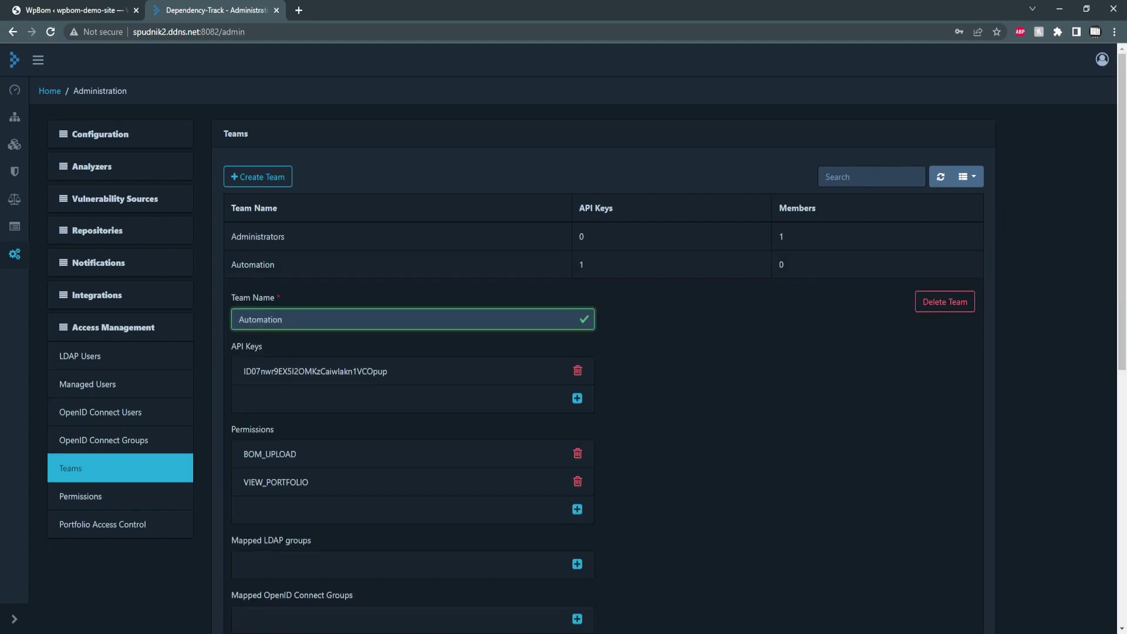
pyautogui.doubleClick(315, 371)
pyautogui.hotkey('ctrl', 'c')
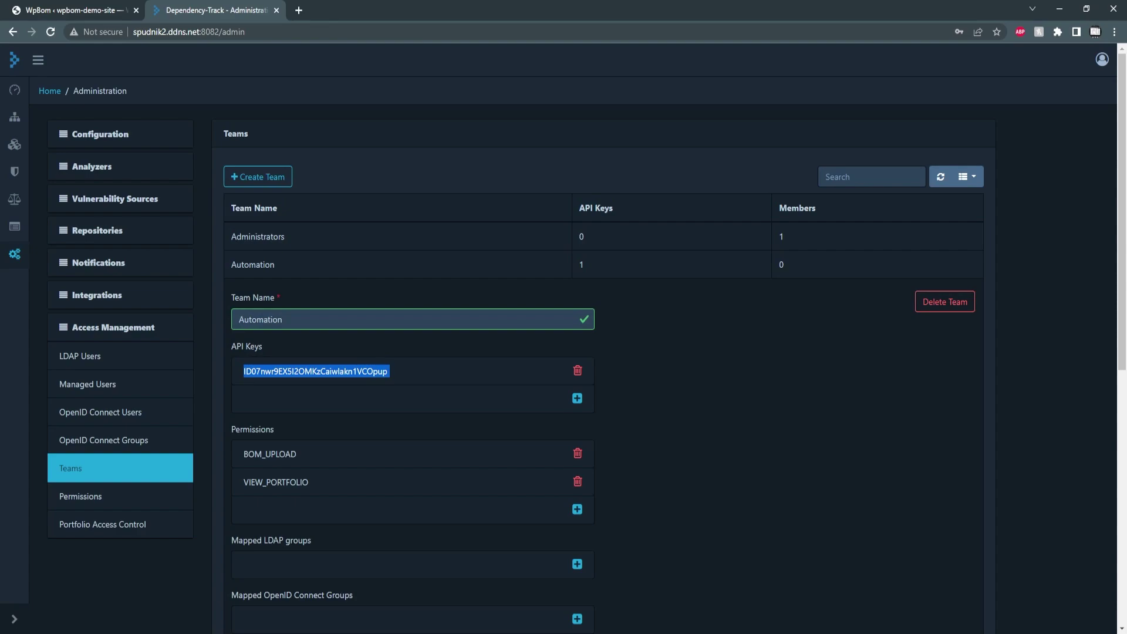
pyautogui.hotkey('ctrl', 'pageup')
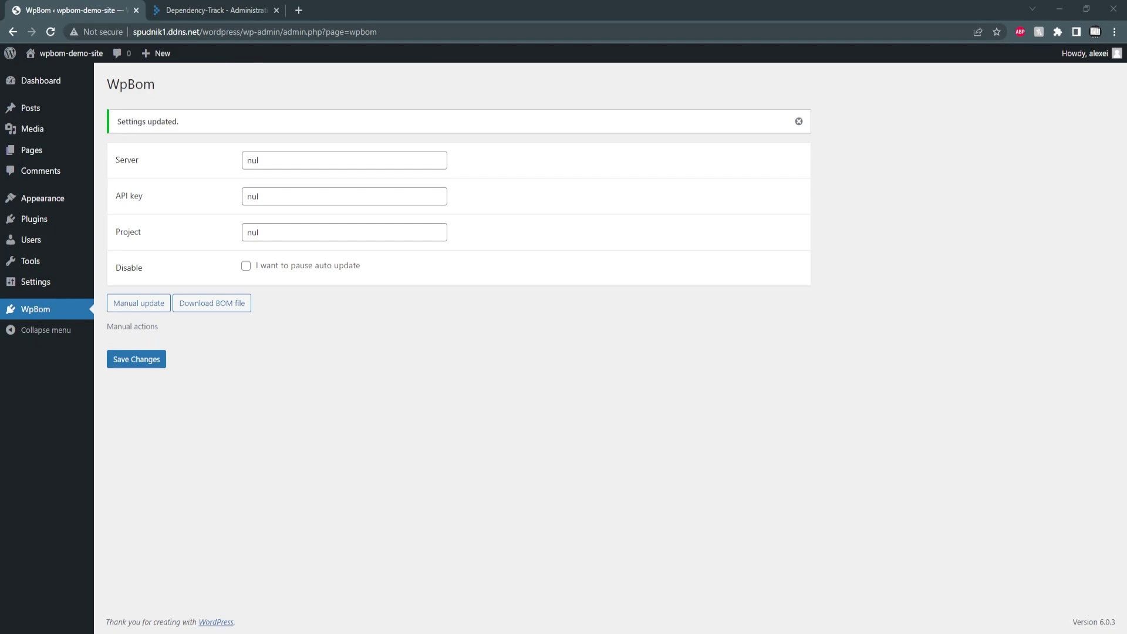
pyautogui.doubleClick(253, 161)
pyautogui.write('http://spudnik2.ddns.net:8081')
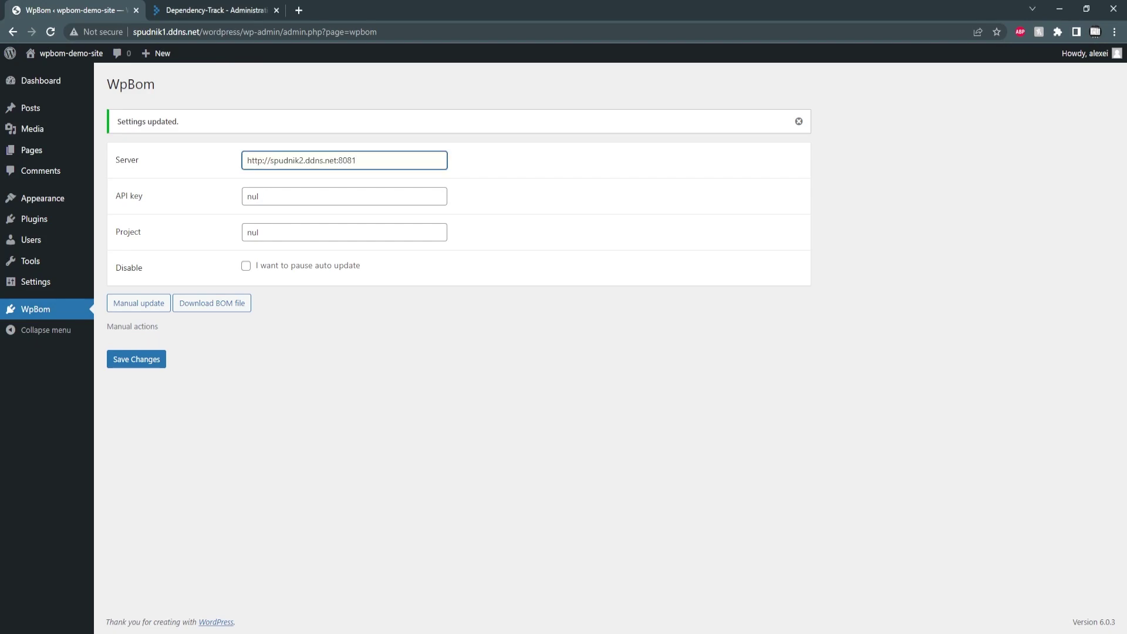
pyautogui.doubleClick(252, 233)
pyautogui.write('de3c0165-565d-4aa7-8240-11cac9ba438e')
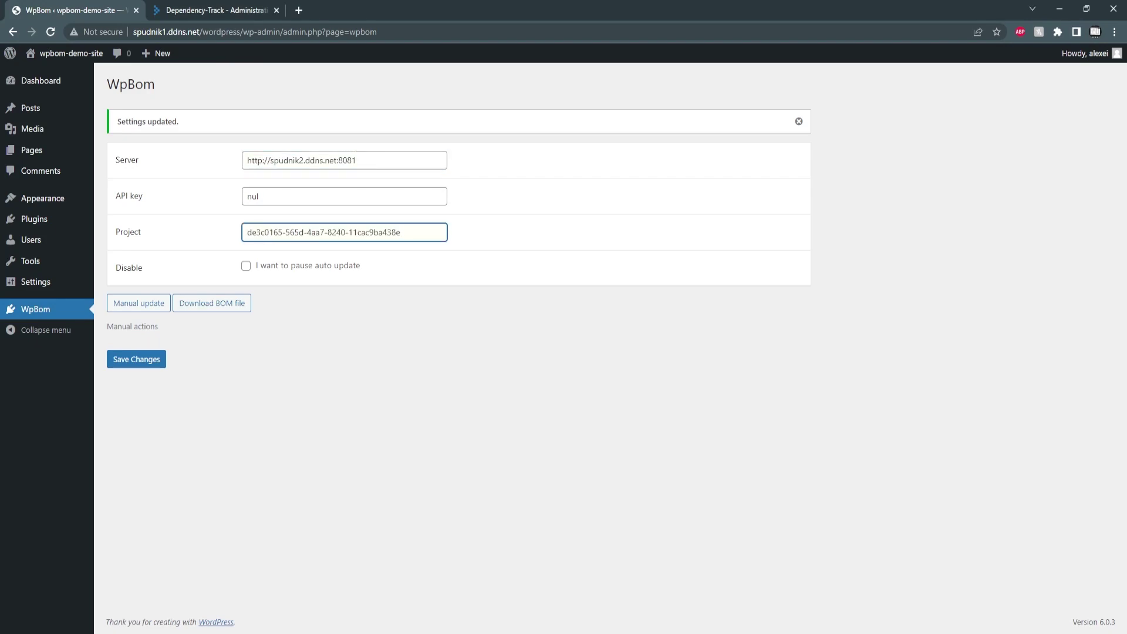
pyautogui.doubleClick(253, 196)
pyautogui.hotkey('ctrl', 'v')
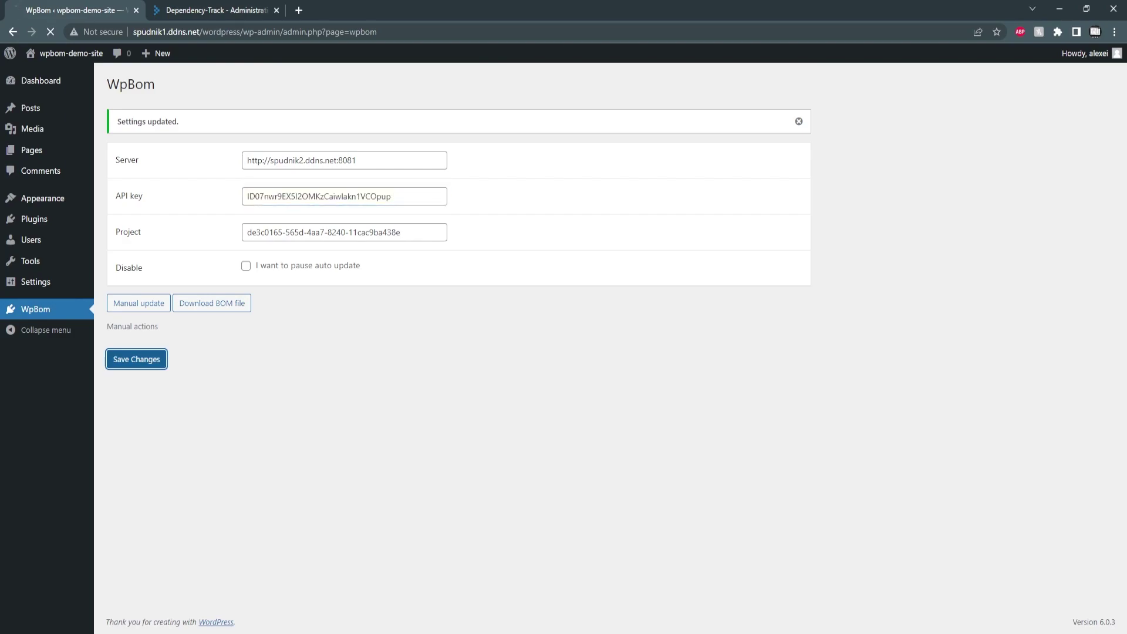
pyautogui.click(136, 359)
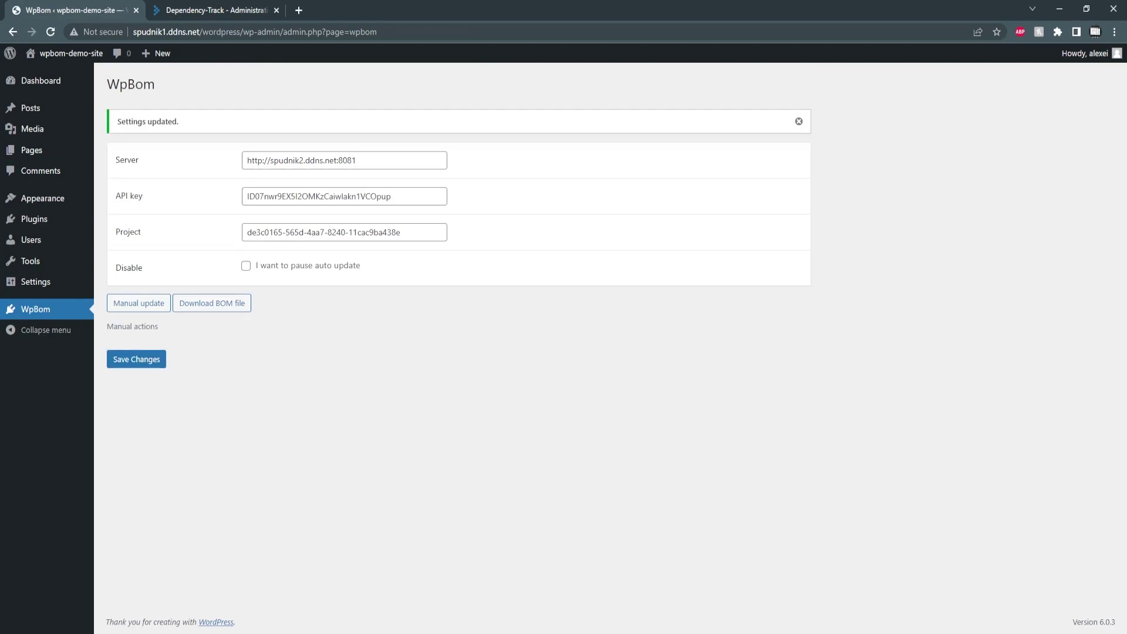
pyautogui.click(139, 303)
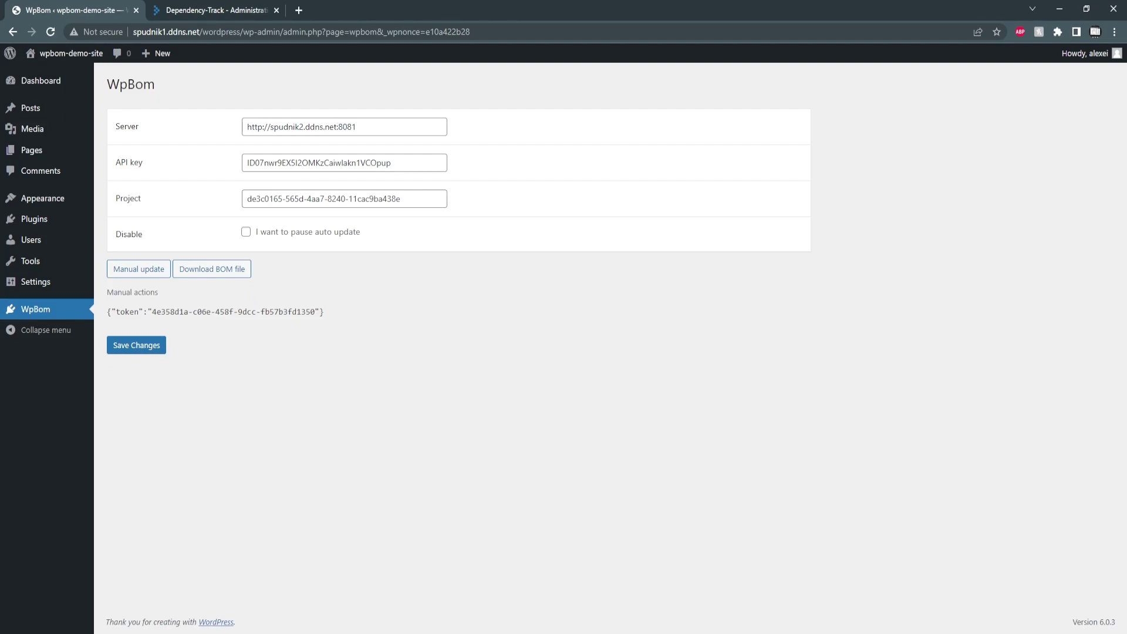
# Check wpbom-demo's 7 imported components, then go back to Projects and the WpBom settings page
pyautogui.click(216, 10)
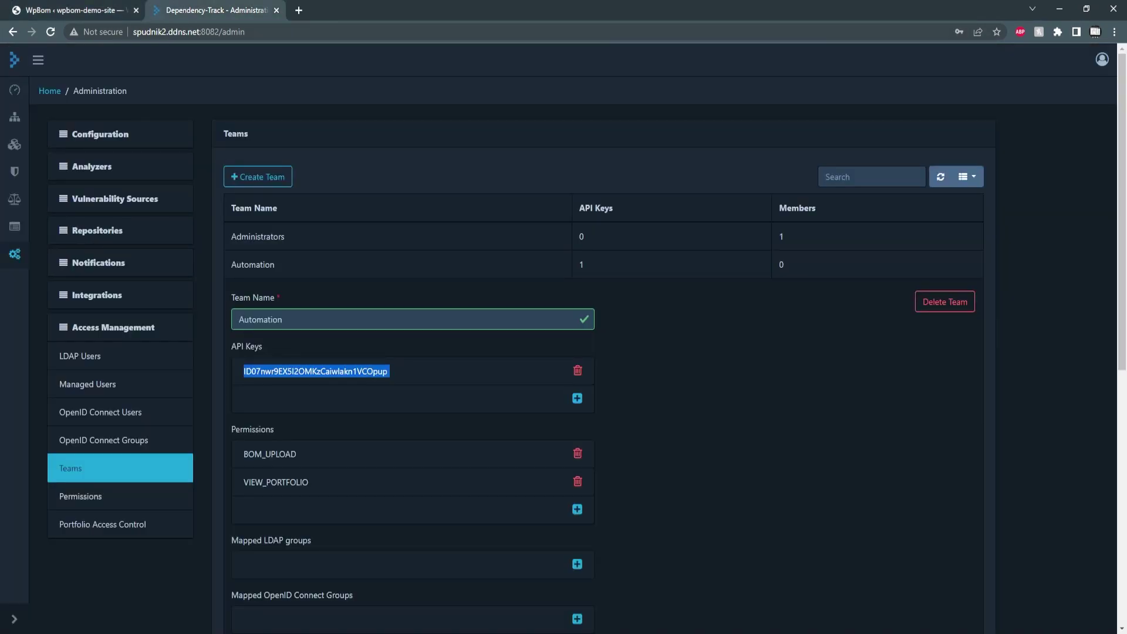
pyautogui.click(15, 116)
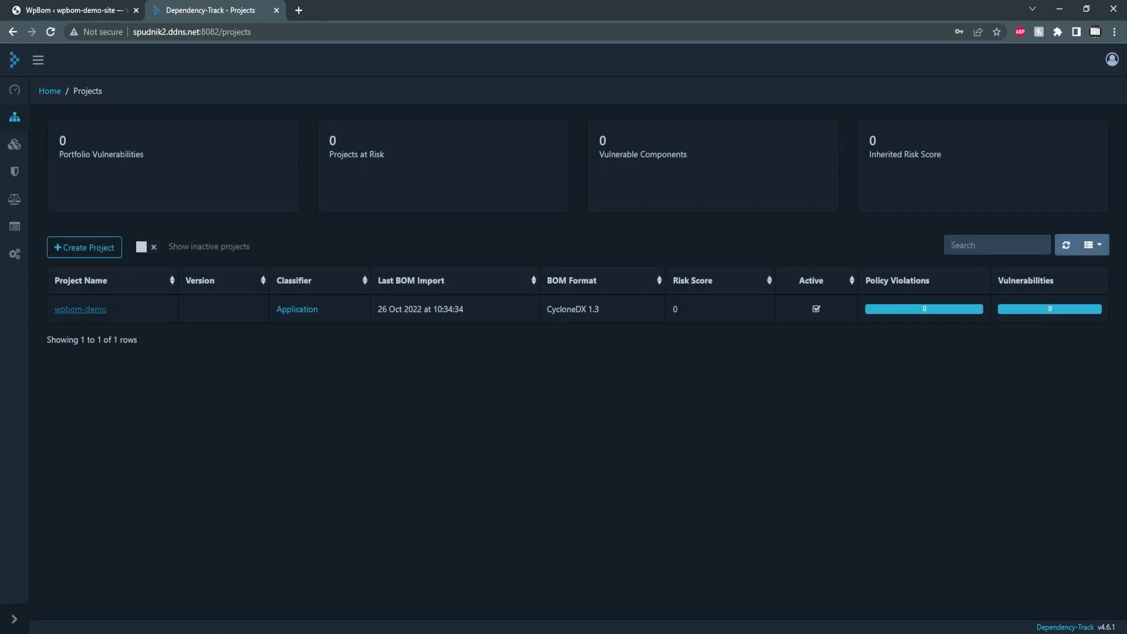
pyautogui.click(80, 309)
pyautogui.click(158, 223)
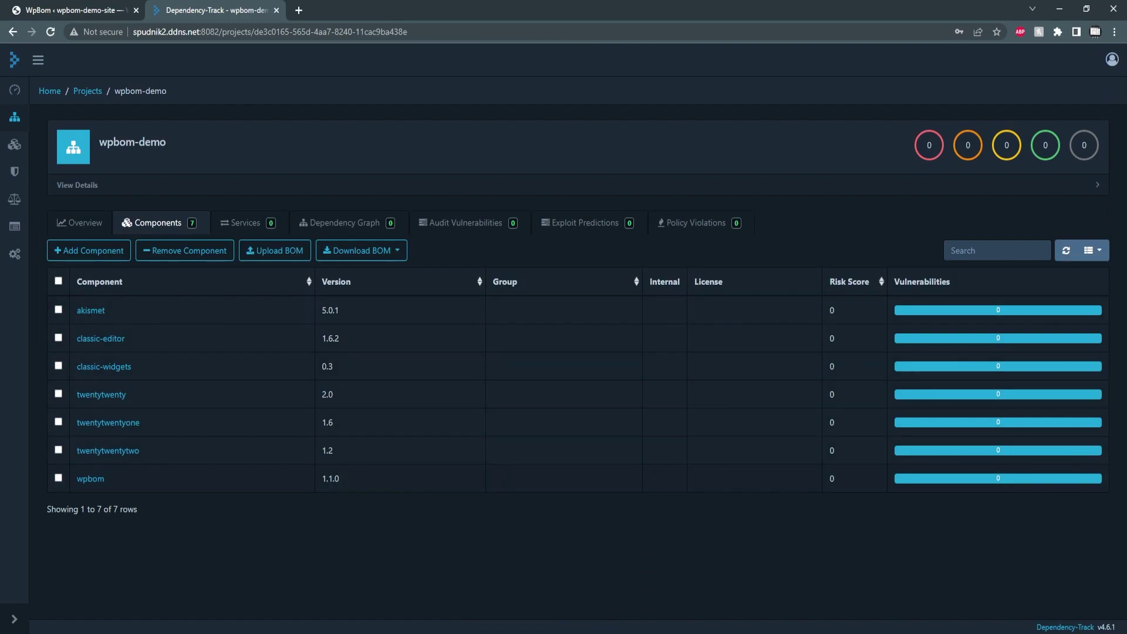
pyautogui.hotkey('alt', 'Left')
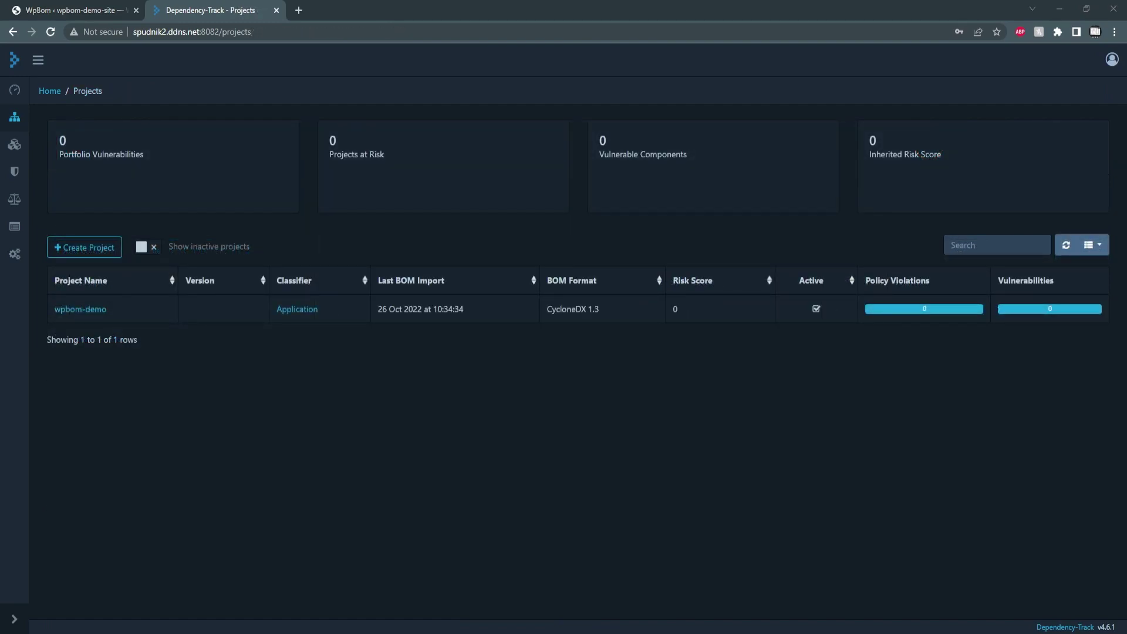
pyautogui.hotkey('ctrl', 'shift', 'Tab')
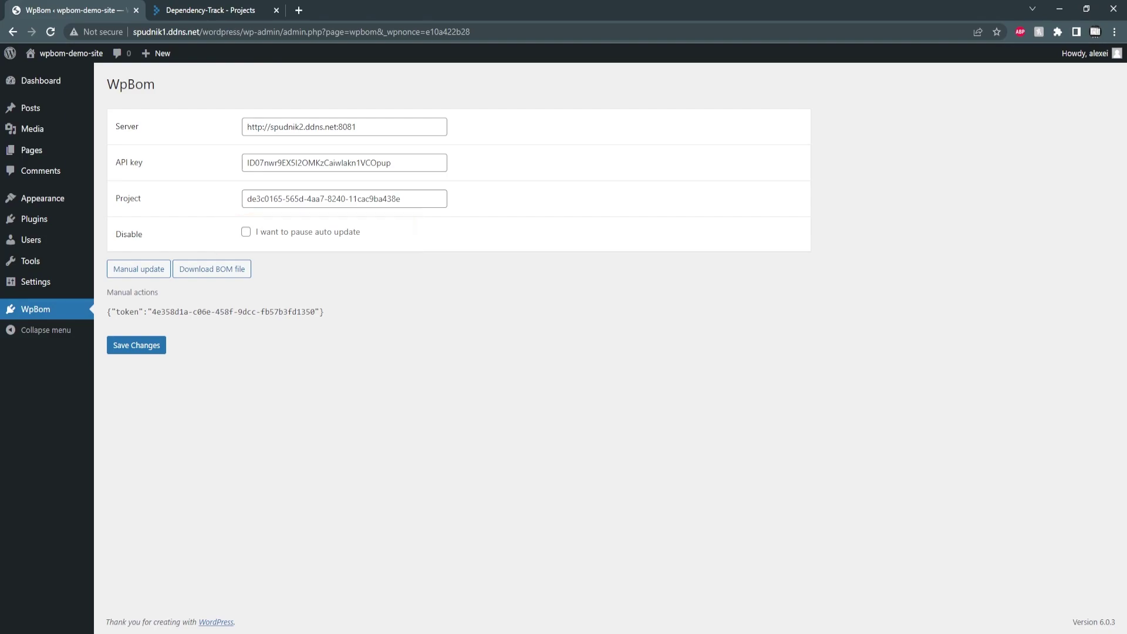
# Install Jetpack from Add Plugins and confirm it is listed, inactive, among installed plugins
pyautogui.click(34, 218)
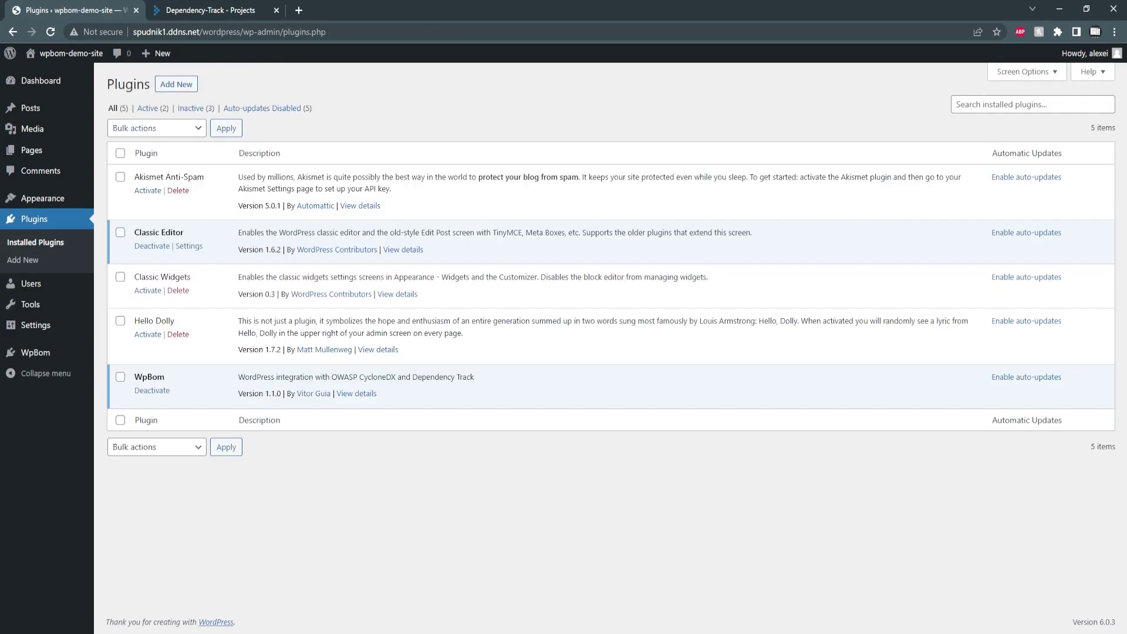
pyautogui.click(176, 83)
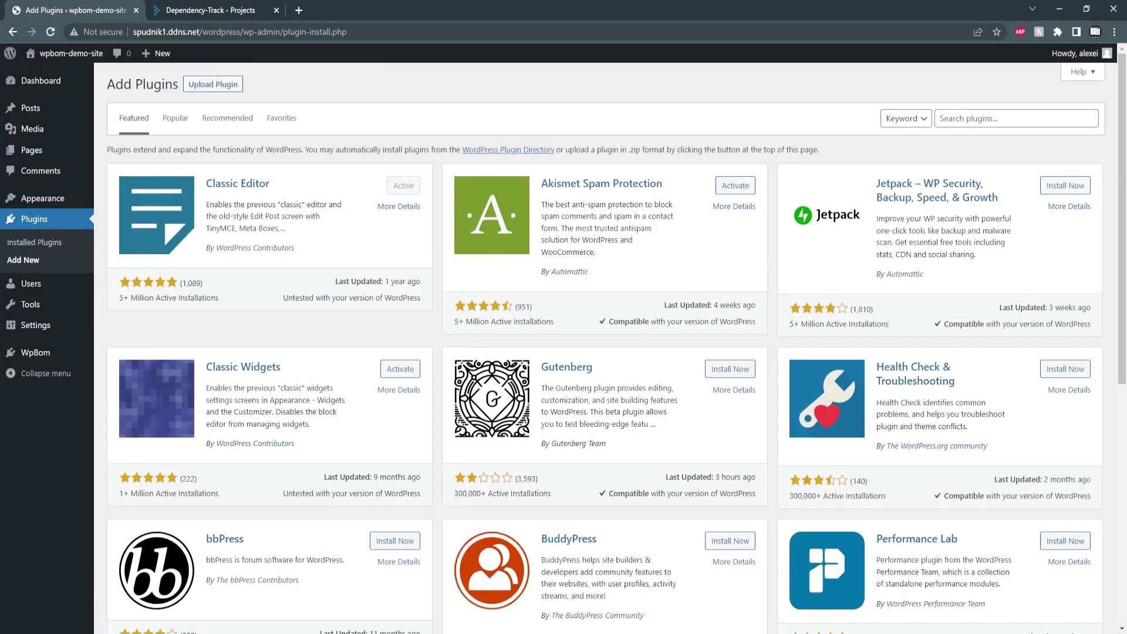
pyautogui.click(1065, 185)
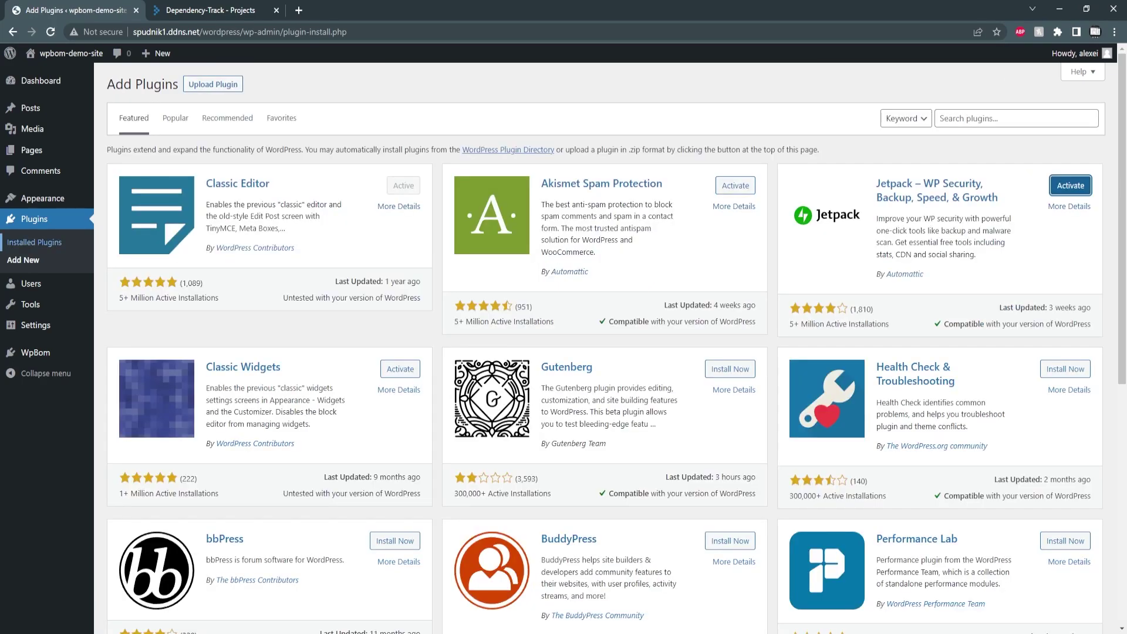
pyautogui.click(34, 242)
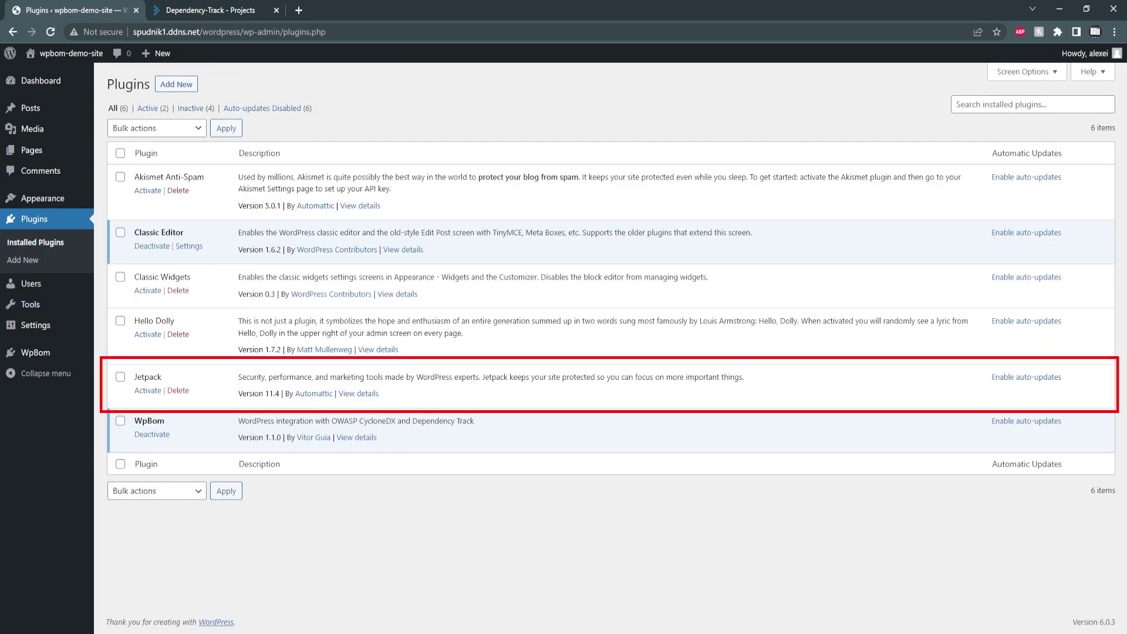
# Reload Dependency-Track and view wpbom-demo's components, now eight including jetpack 11.4
pyautogui.hotkey('ctrl', 'Tab')
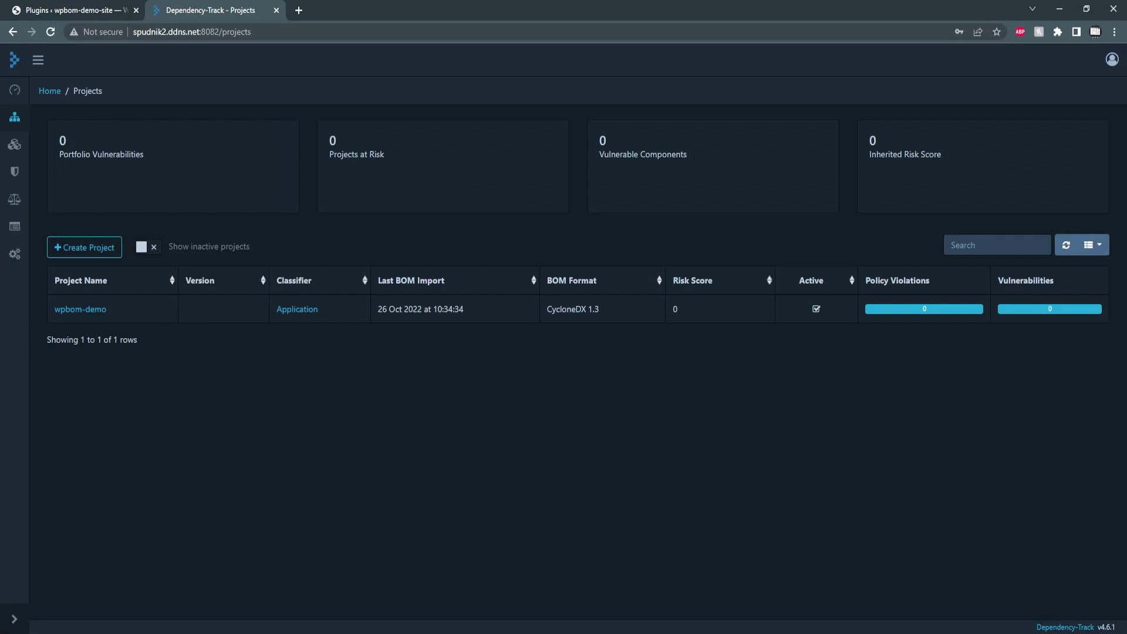
pyautogui.press('F5')
pyautogui.click(80, 308)
pyautogui.click(154, 223)
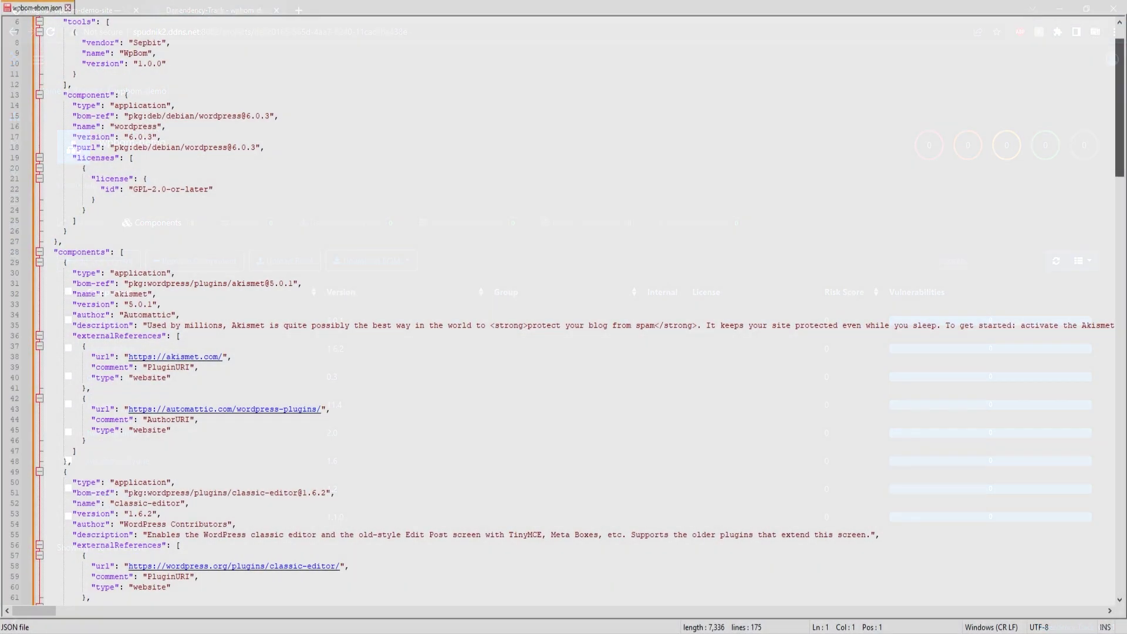
pyautogui.scroll(-4, 563, 311)
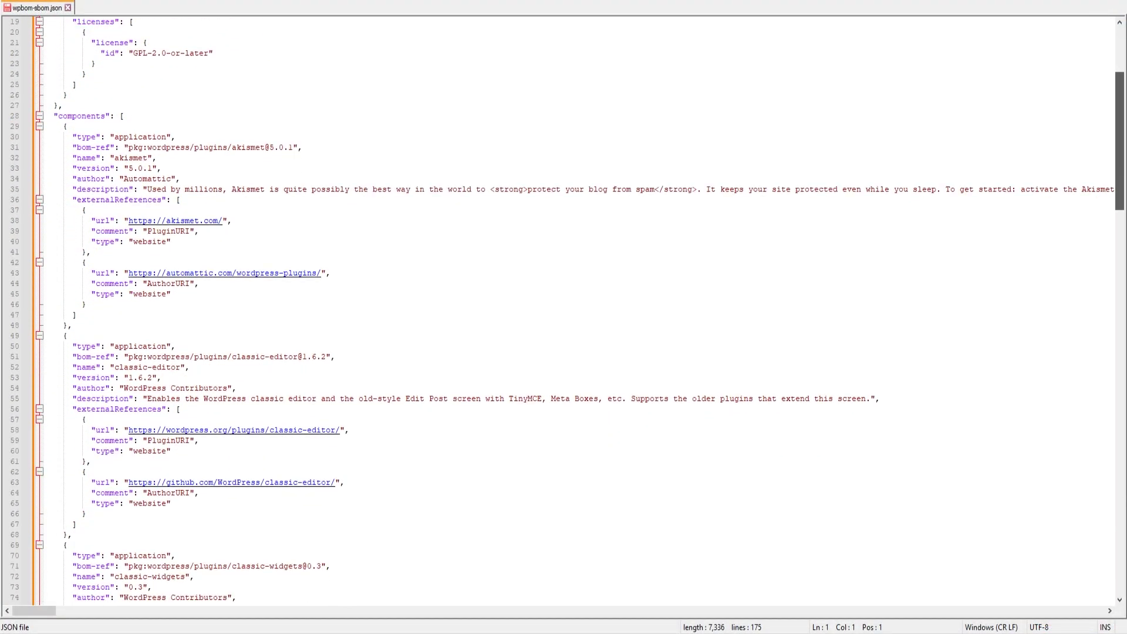
pyautogui.scroll(-4, 564, 311)
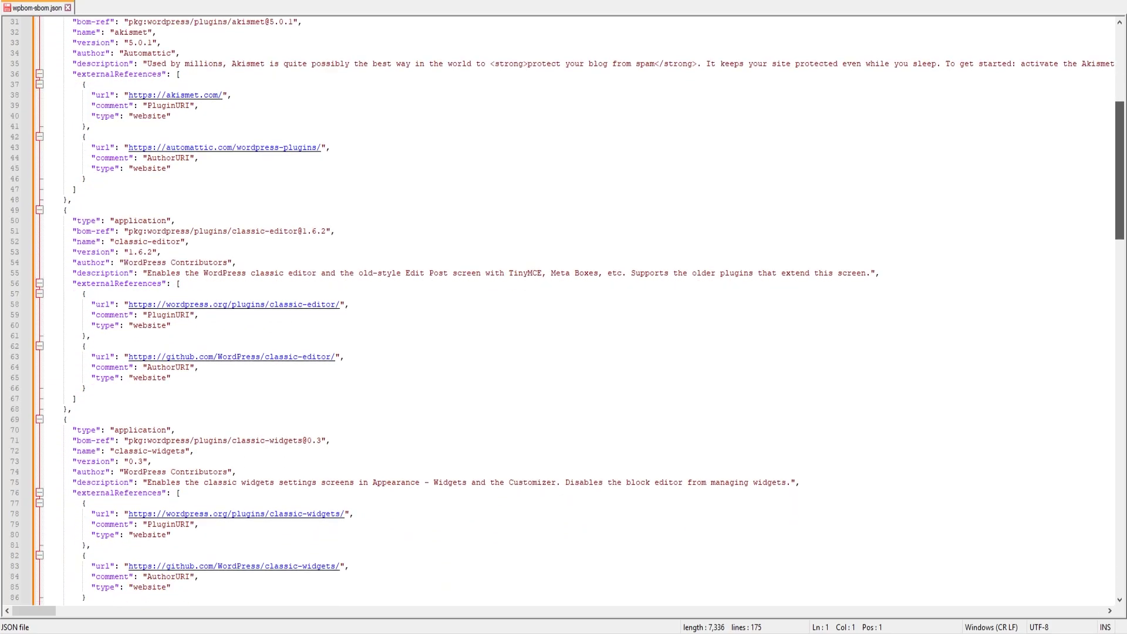
pyautogui.scroll(-4, 563, 311)
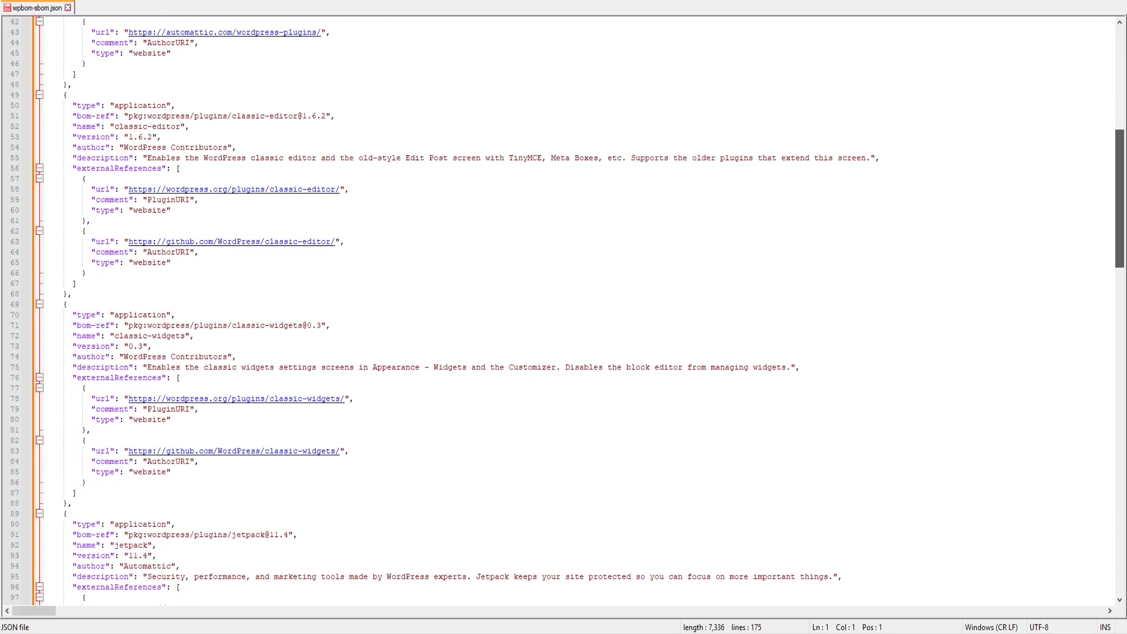
pyautogui.scroll(-3, 564, 311)
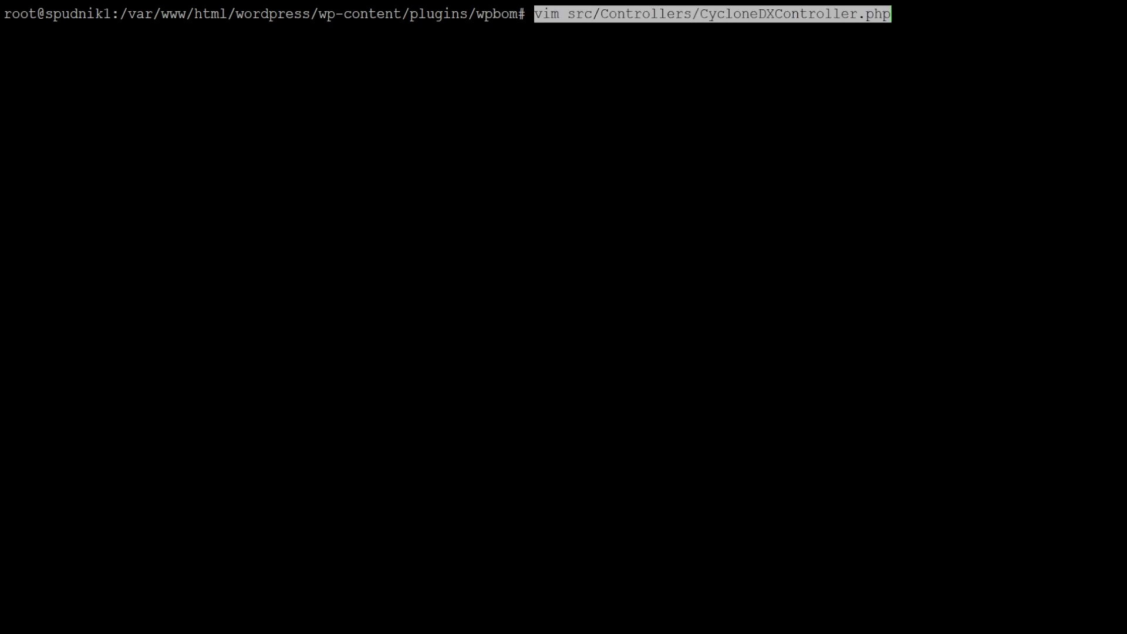
# Open CycloneDXController.php in vim and move to the commented-out wpbom_bom filter block
pyautogui.press('Return')
pyautogui.press('Down')
pyautogui.press('Down')
pyautogui.press('Down')
pyautogui.press('Down')
pyautogui.press('Down')
pyautogui.press('Down')
pyautogui.press('Down')
pyautogui.press('Down')
pyautogui.press('Down')
pyautogui.press('Down')
pyautogui.press('Down')
pyautogui.press('Down')
pyautogui.press('Down')
pyautogui.press('Down')
pyautogui.press('Down')
pyautogui.press('Down')
pyautogui.press('Down')
pyautogui.press('Down')
pyautogui.press('Down')
pyautogui.press('Down')
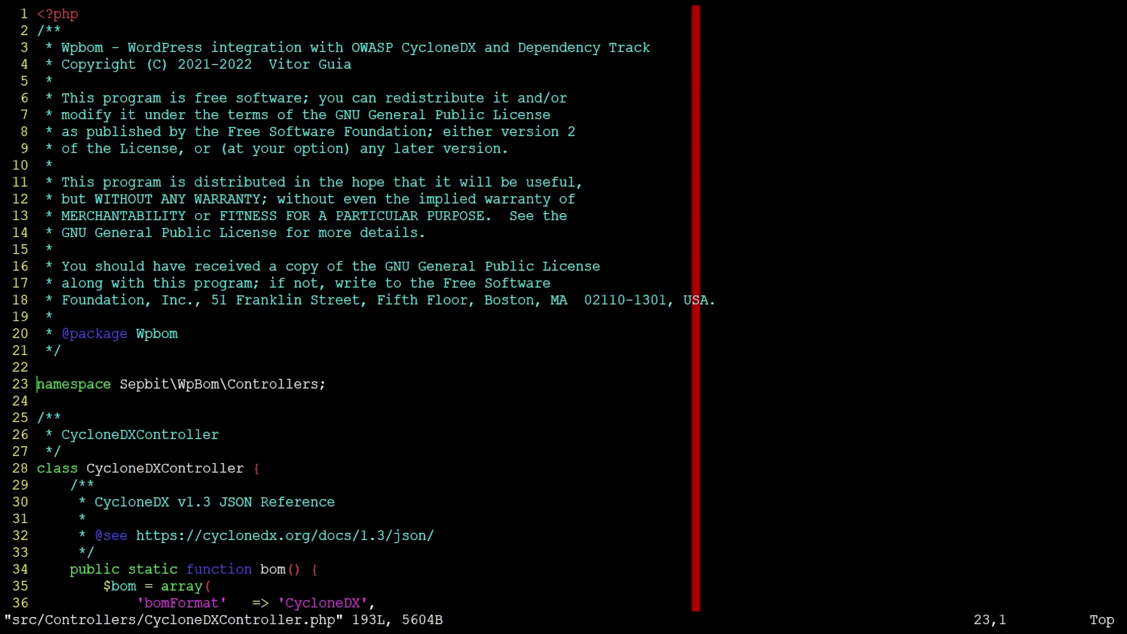
pyautogui.press('Down')
pyautogui.press('Down')
pyautogui.press('Down')
pyautogui.press('Down')
pyautogui.press('Down')
pyautogui.press('Down')
pyautogui.press('Down')
pyautogui.press('Down')
pyautogui.press('Down')
pyautogui.press('Down')
pyautogui.press('Down')
pyautogui.press('Down')
pyautogui.press('Down')
pyautogui.press('Down')
pyautogui.press('Down')
pyautogui.press('Down')
pyautogui.press('Down')
pyautogui.press('Down')
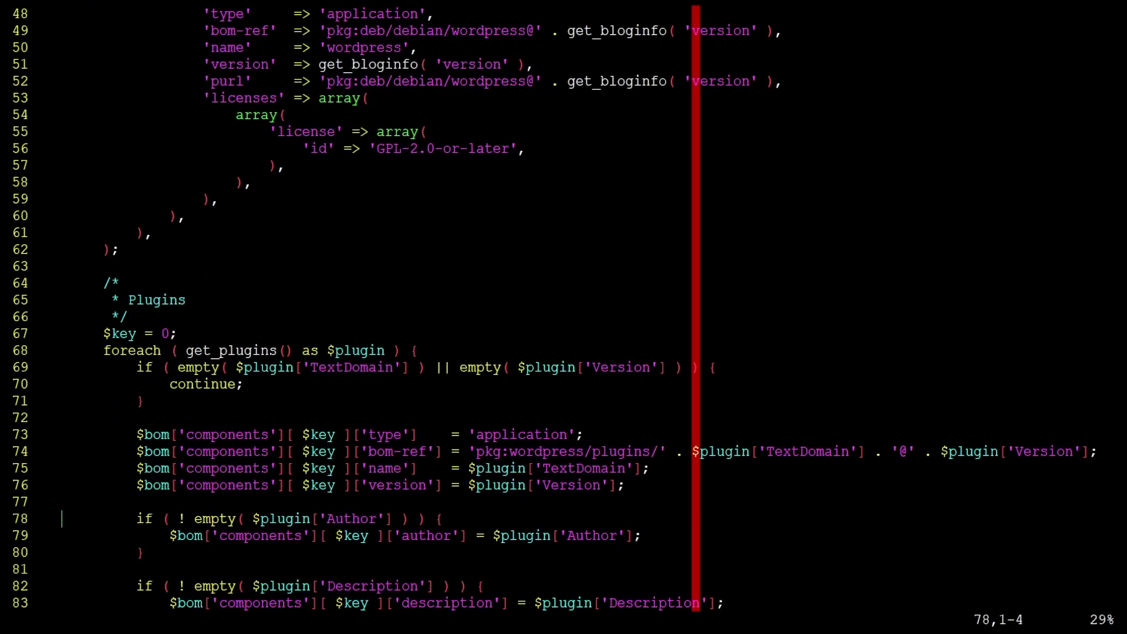
pyautogui.press('Down')
pyautogui.press('Down')
pyautogui.press('Down')
pyautogui.press('Down')
pyautogui.press('Down')
pyautogui.press('Down')
pyautogui.press('Down')
pyautogui.press('Down')
pyautogui.press('Down')
pyautogui.press('Down')
pyautogui.press('Down')
pyautogui.press('Down')
pyautogui.press('Down')
pyautogui.press('Down')
pyautogui.press('Down')
pyautogui.press('Down')
pyautogui.press('Down')
pyautogui.press('Down')
pyautogui.press('Down')
pyautogui.press('Down')
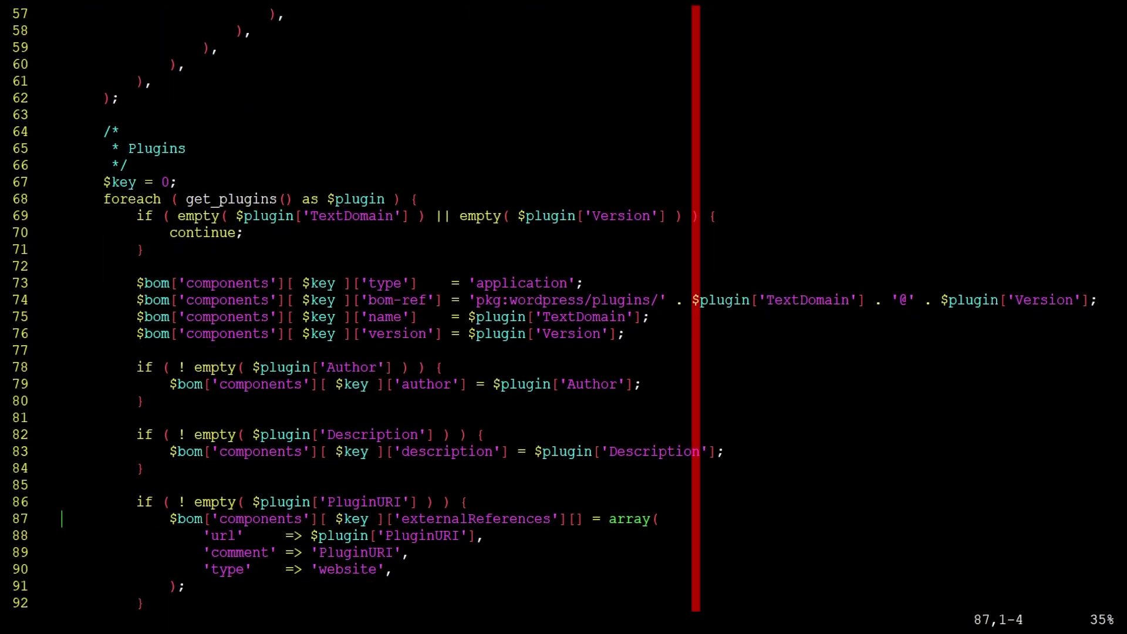
pyautogui.press('Down')
pyautogui.press('Down')
pyautogui.press('Down')
pyautogui.press('Down')
pyautogui.press('Down')
pyautogui.press('Down')
pyautogui.press('Down')
pyautogui.press('Down')
pyautogui.press('Down')
pyautogui.press('Down')
pyautogui.press('Down')
pyautogui.press('Down')
pyautogui.press('Down')
pyautogui.press('Down')
pyautogui.press('Down')
pyautogui.press('Down')
pyautogui.press('Down')
pyautogui.press('Down')
pyautogui.press('Down')
pyautogui.press('Down')
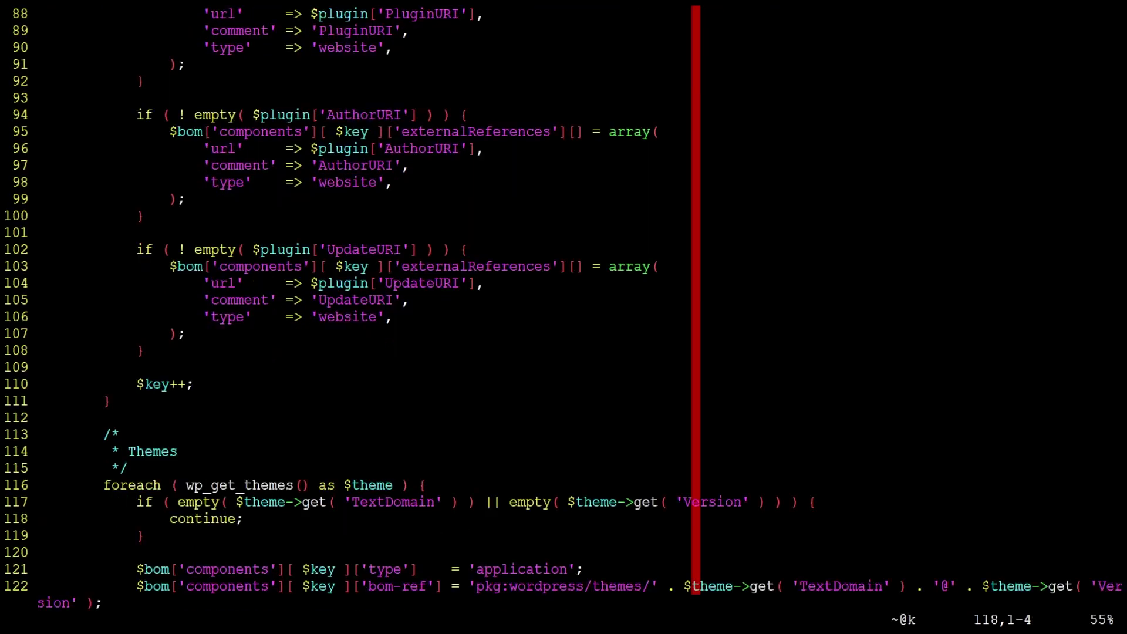
pyautogui.press('Down')
pyautogui.press('Down')
pyautogui.press('Down')
pyautogui.press('Down')
pyautogui.press('Down')
pyautogui.press('Down')
pyautogui.press('Down')
pyautogui.press('Down')
pyautogui.press('Down')
pyautogui.press('Down')
pyautogui.press('Down')
pyautogui.press('Down')
pyautogui.press('Down')
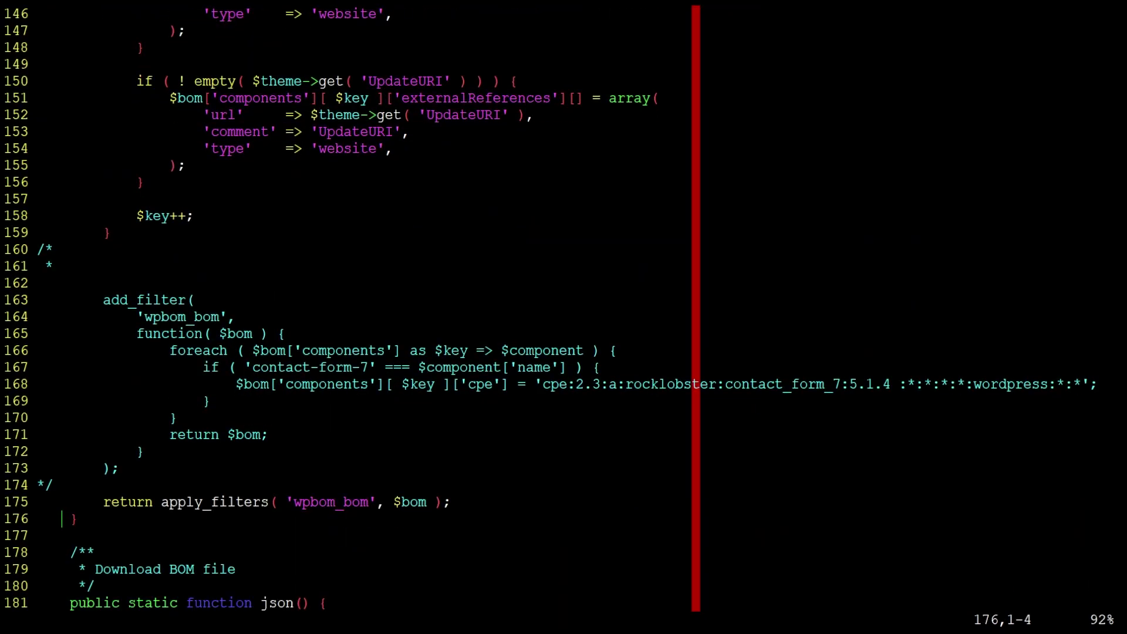
pyautogui.press('Up')
pyautogui.press('Up')
# Delete the comment markers around the contact-form-7 CPE filter and save with :wq
pyautogui.hotkey('shift', 'd')
pyautogui.press('Up')
pyautogui.press('Up')
pyautogui.press('Up')
pyautogui.press('Up')
pyautogui.press('Up')
pyautogui.press('Up')
pyautogui.press('Up')
pyautogui.press('Up')
pyautogui.press('Up')
pyautogui.press('Up')
pyautogui.press('Up')
pyautogui.press('Up')
pyautogui.press('Up')
pyautogui.press('Up')
pyautogui.press('Up')
pyautogui.press('Up')
pyautogui.press('Up')
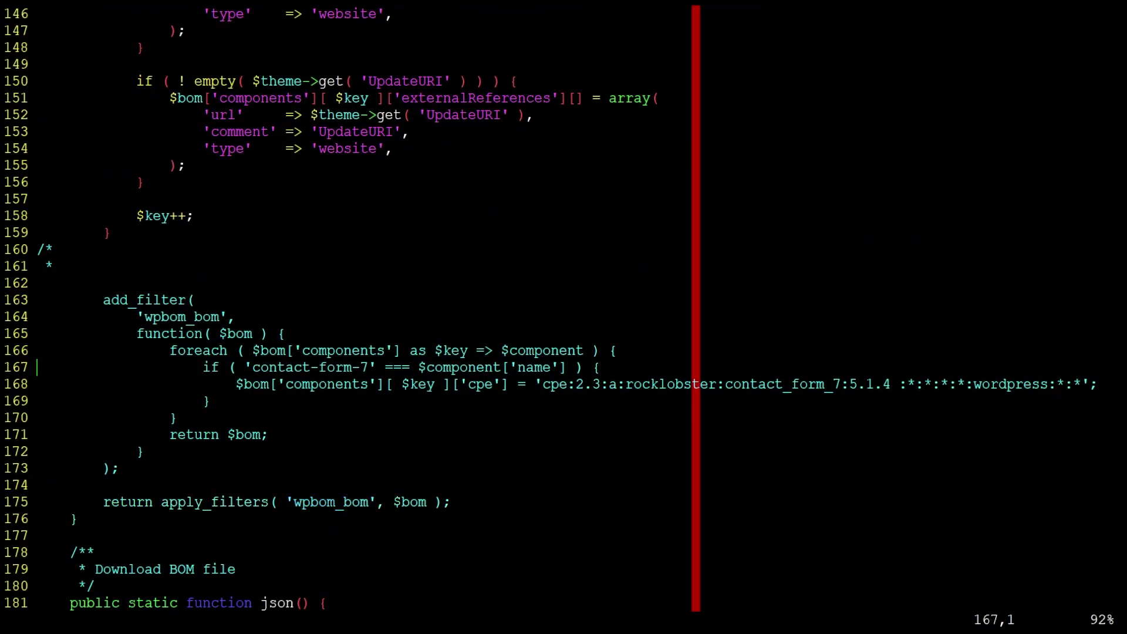
pyautogui.press('Down')
pyautogui.press('Down')
pyautogui.press('Down')
pyautogui.hotkey('shift', 'd')
pyautogui.press('Down')
pyautogui.press('d')
pyautogui.press('$')
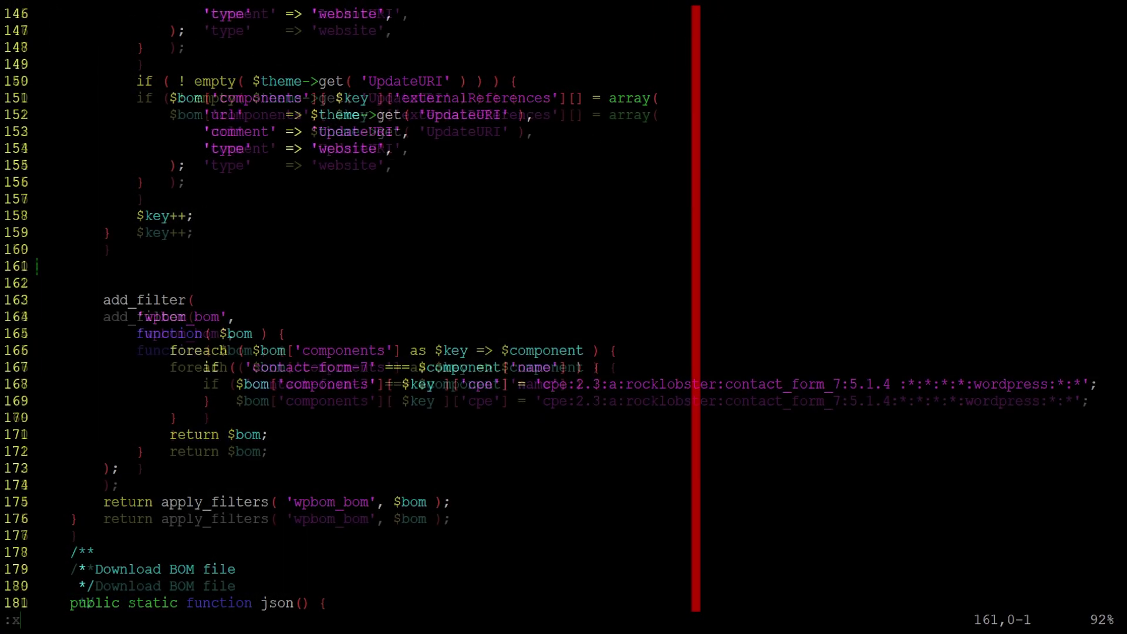
pyautogui.write(':wq')
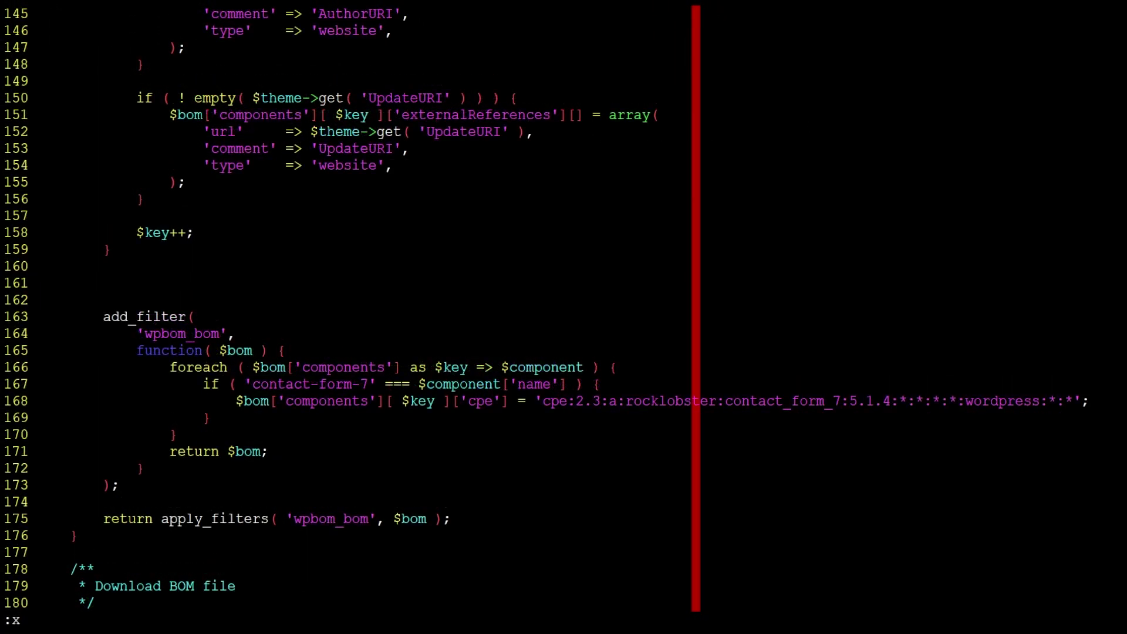
pyautogui.press('Return')
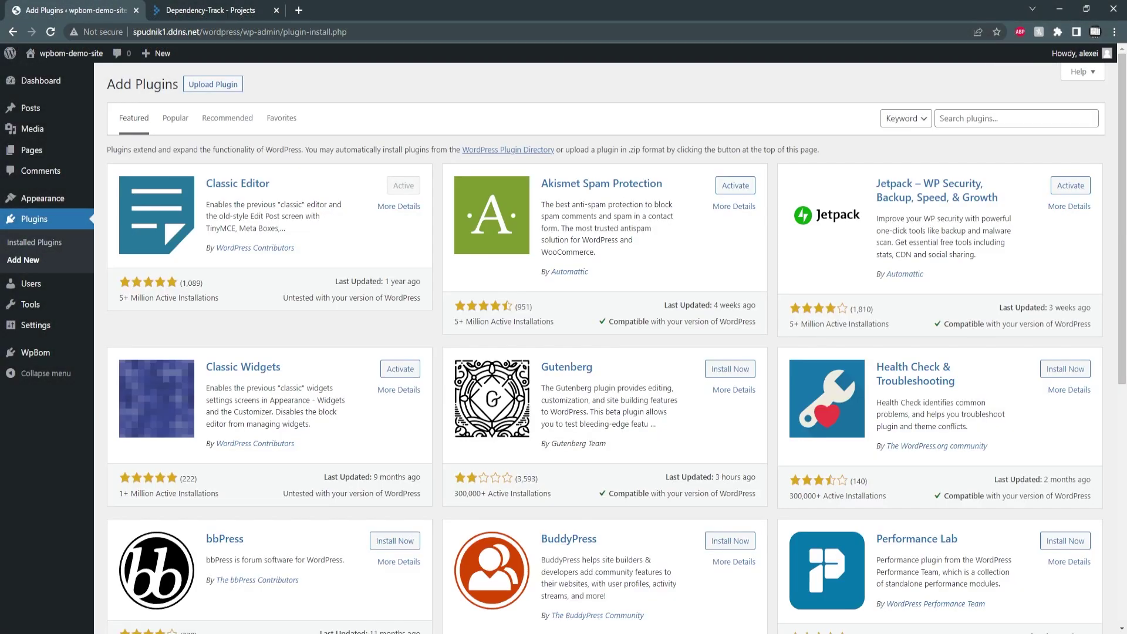
# Search 'contact', install Contact Form 7 5.6.4, and check the installed plugins list
pyautogui.write('contact')
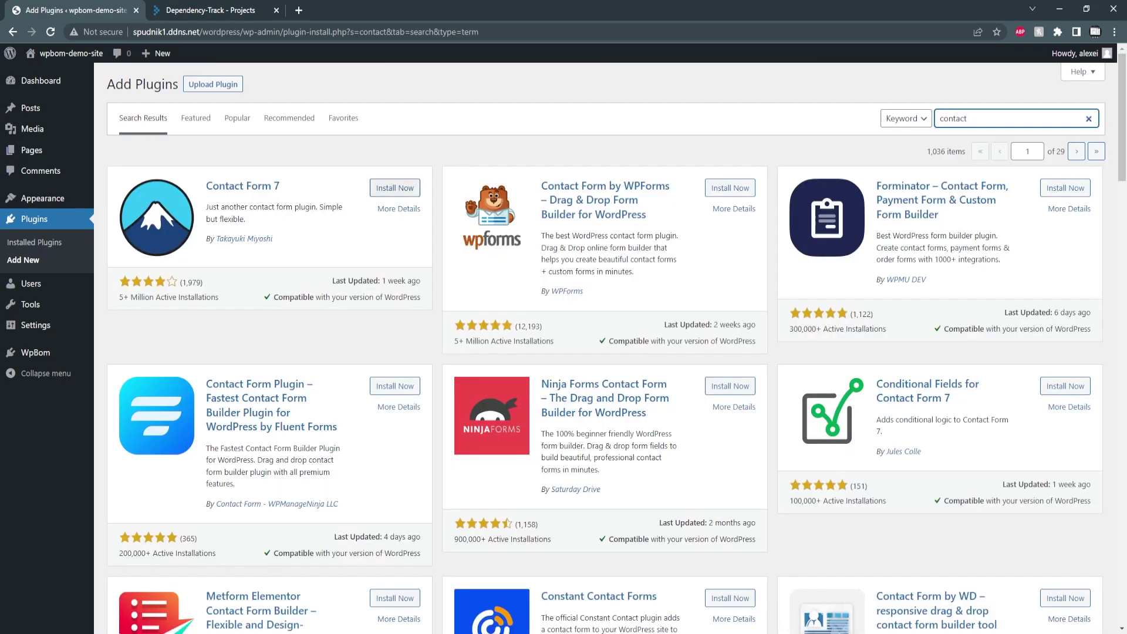
pyautogui.click(395, 188)
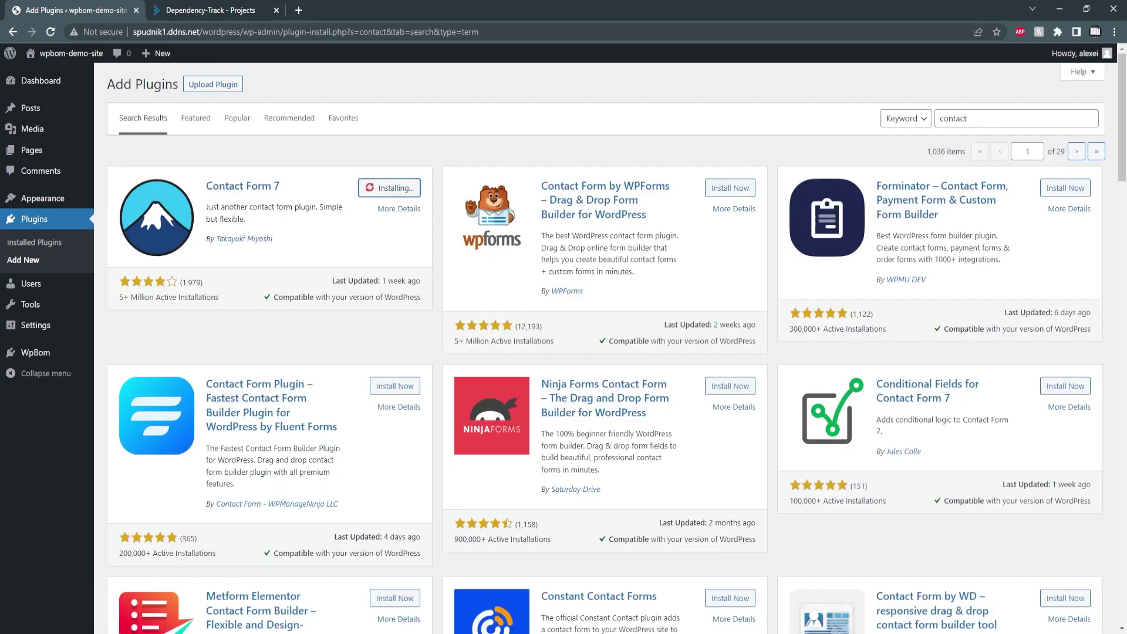
pyautogui.click(34, 242)
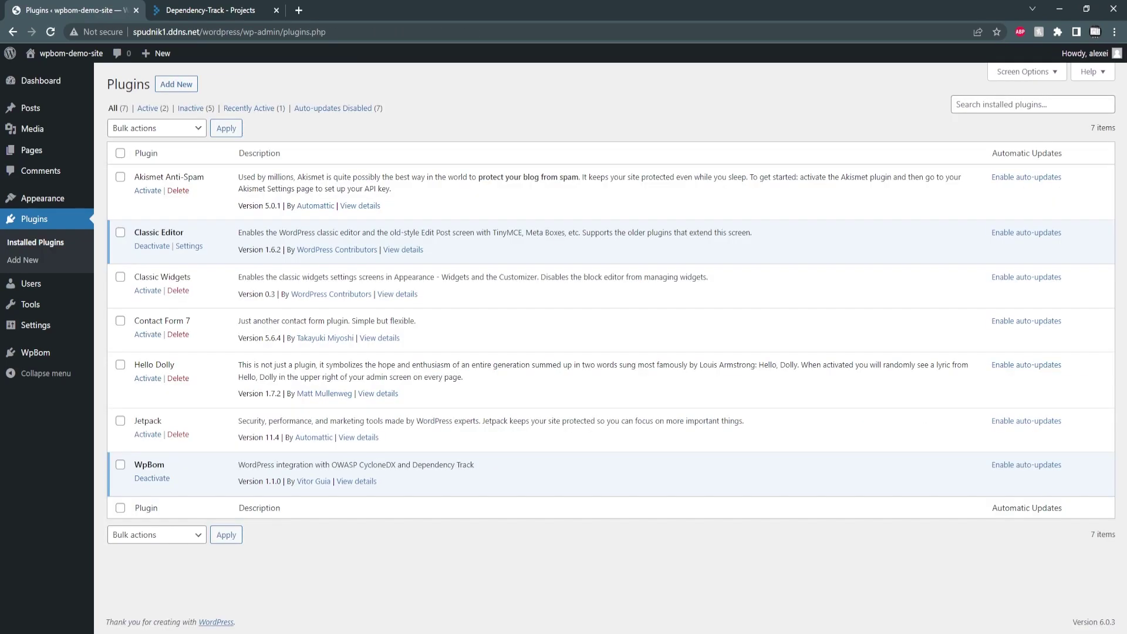
pyautogui.hotkey('ctrl', 'Tab')
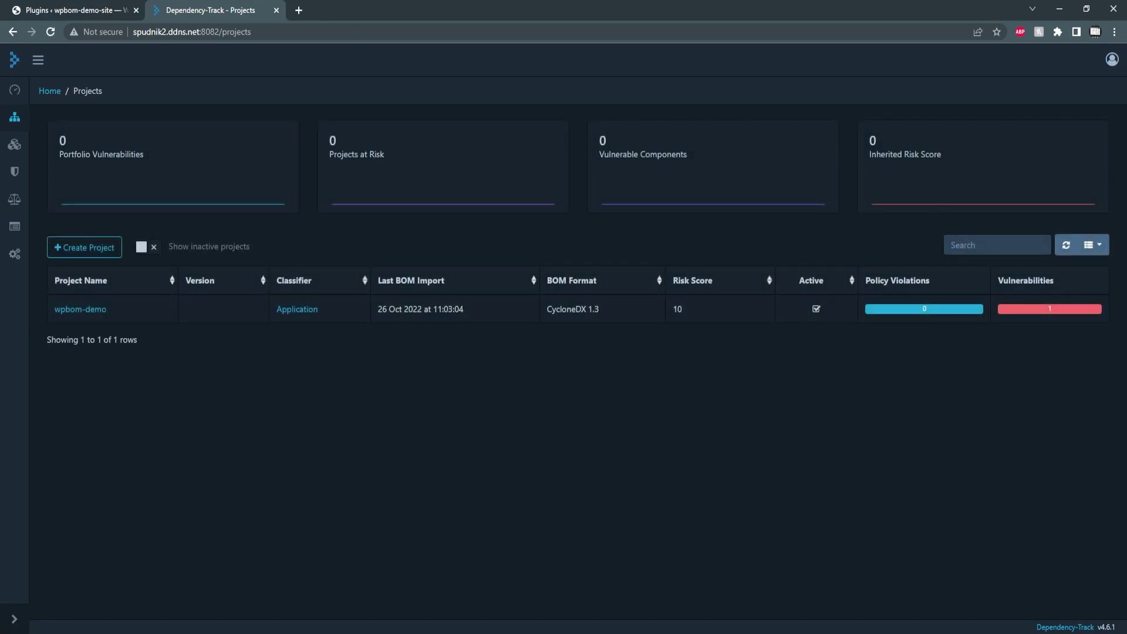
# Open the contact-form-7 component from wpbom-demo's component list to see its critical vulnerability
pyautogui.click(80, 309)
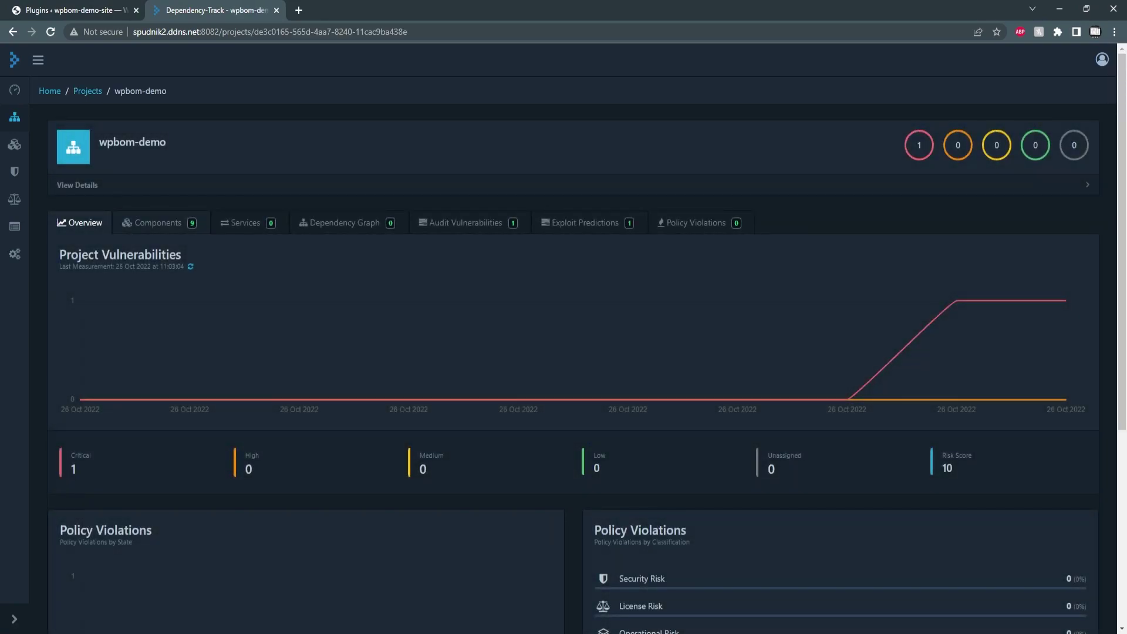
pyautogui.click(158, 222)
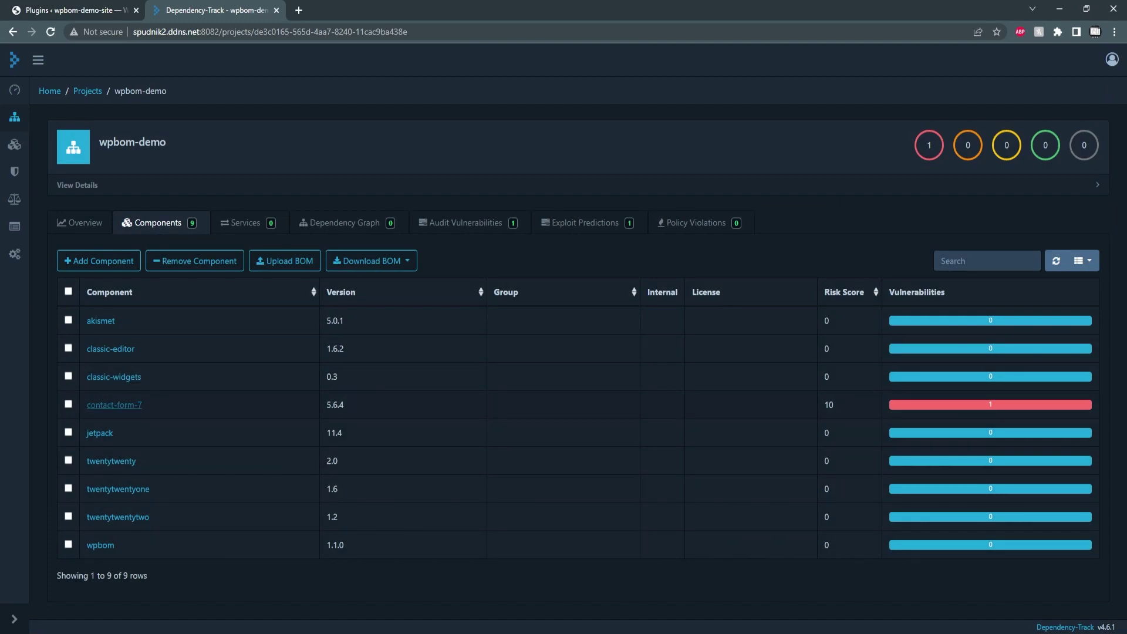
pyautogui.click(115, 405)
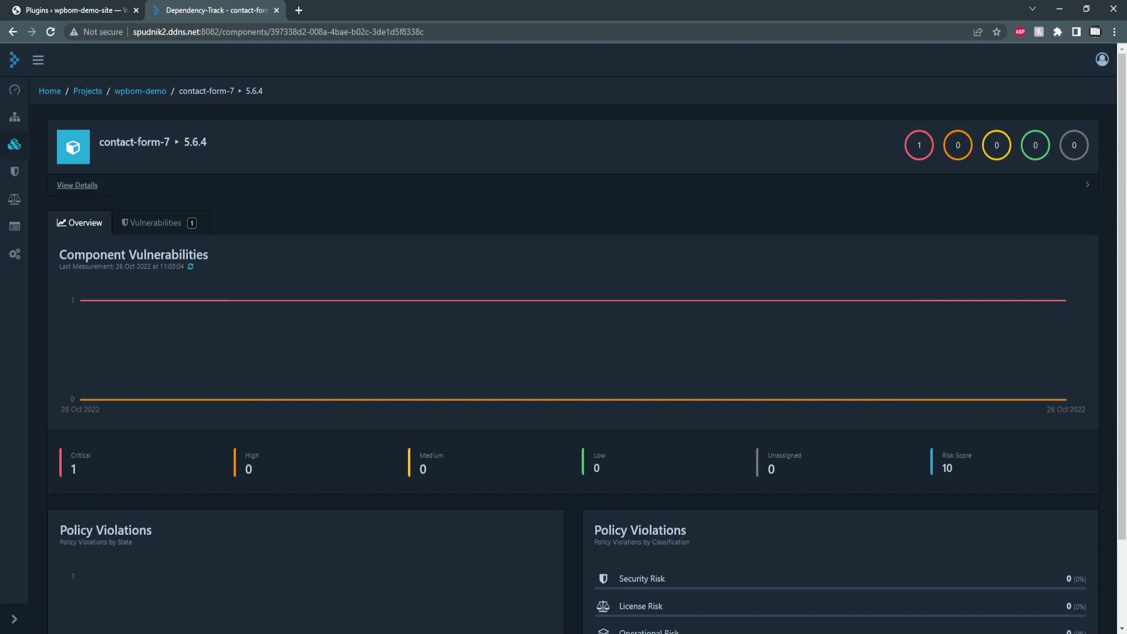
# Show contact-form-7's details and highlight its CPE, rocklobster contact_form_7 version 5.1.4
pyautogui.click(77, 185)
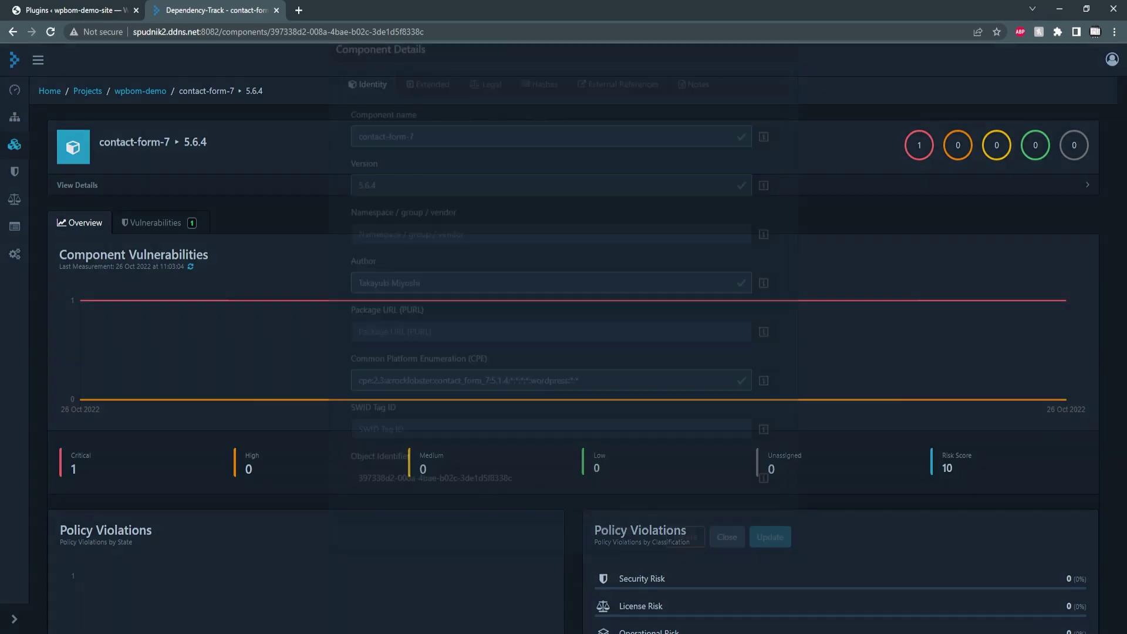
pyautogui.moveTo(580, 405); pyautogui.dragTo(357, 405)
pyautogui.click(579, 405)
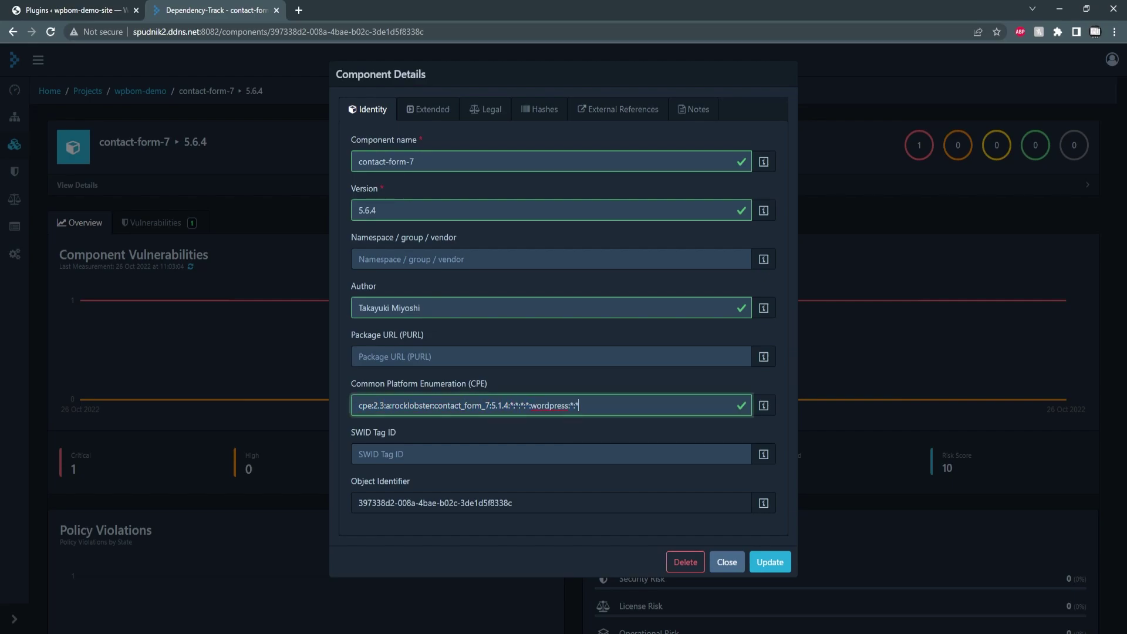